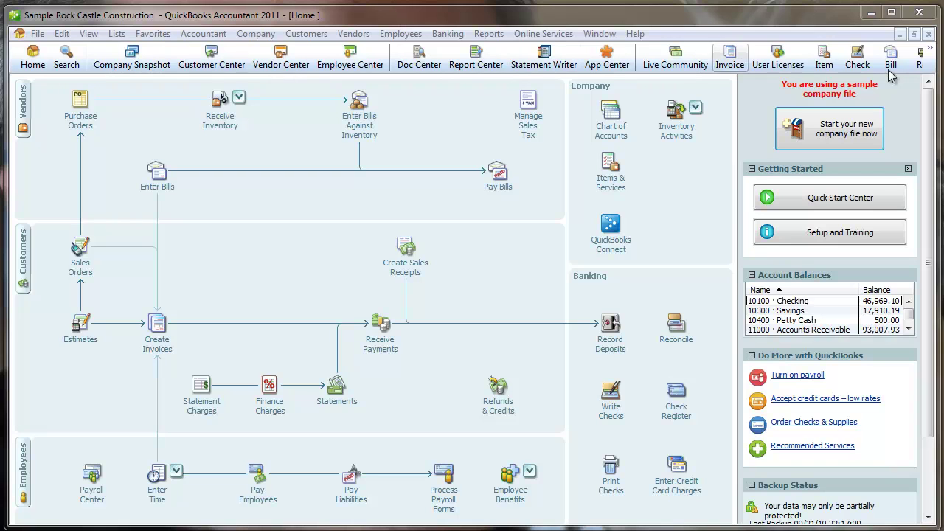
- Close the Home page window and bring up the Reports menu over Rock Castle Construction
left_click(928, 34)
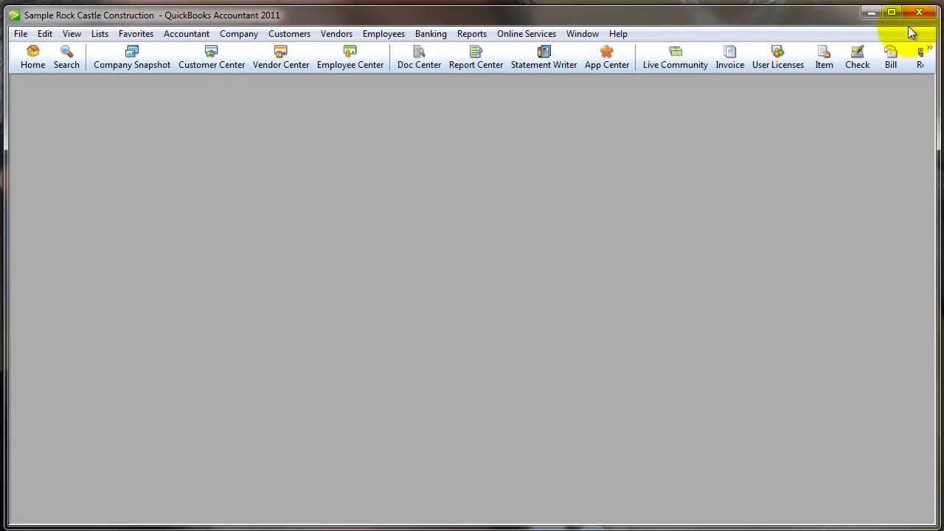
left_click(474, 35)
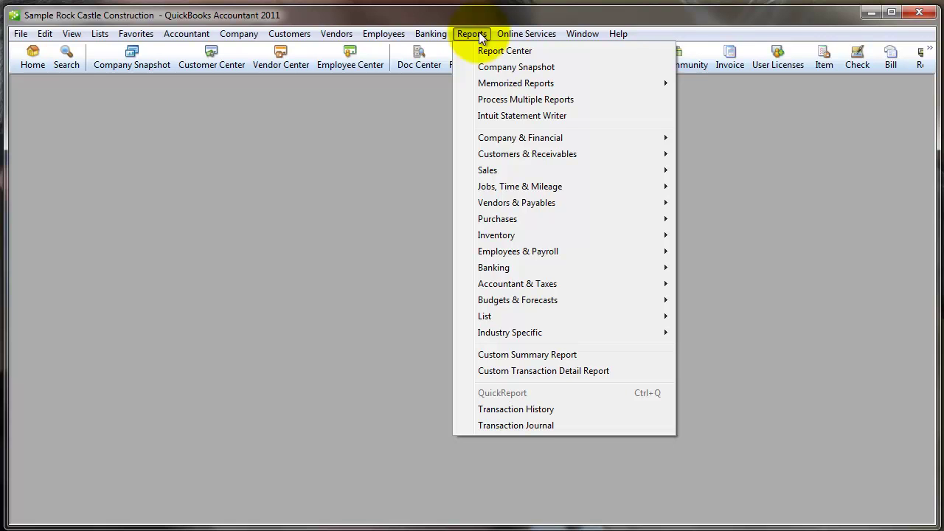
- Open Sales by Customer Detail for All dates, maximized, with the Memo column widened
mouse_move(507, 174)
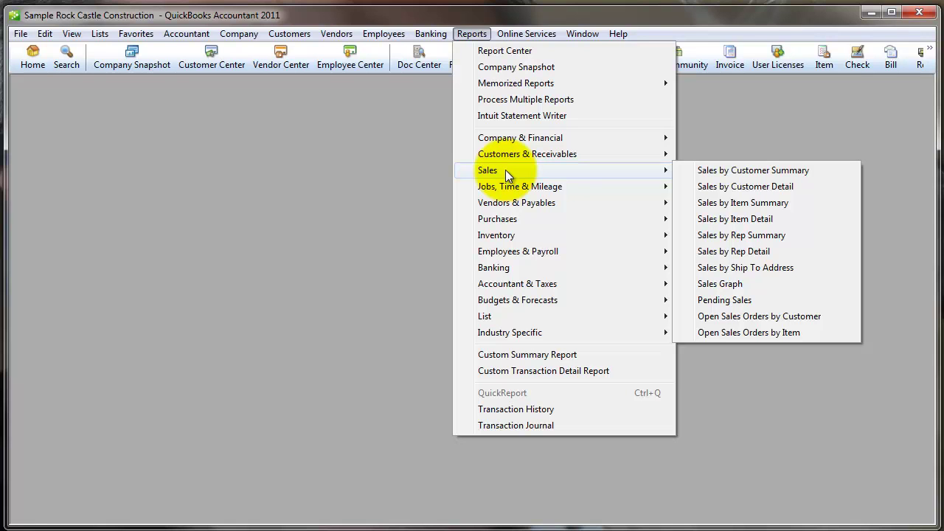
left_click(786, 189)
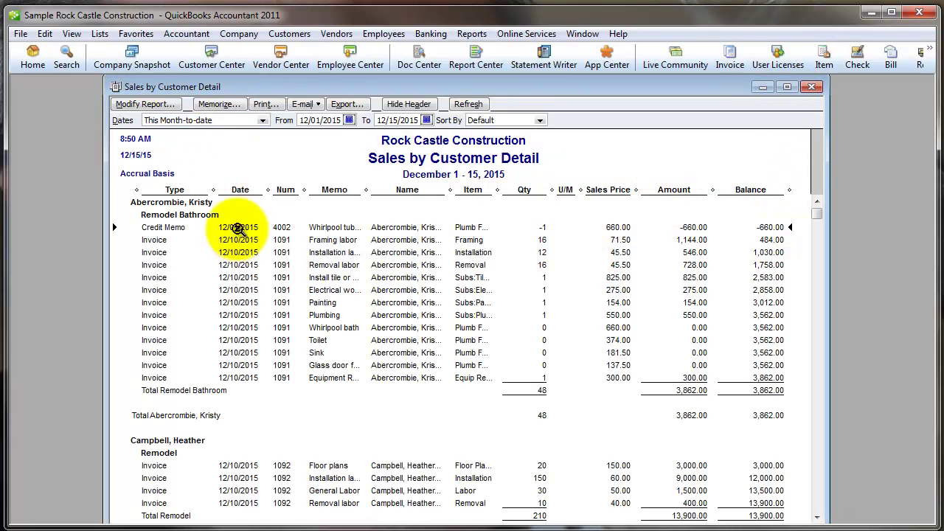
left_click(190, 121)
left_click(180, 131)
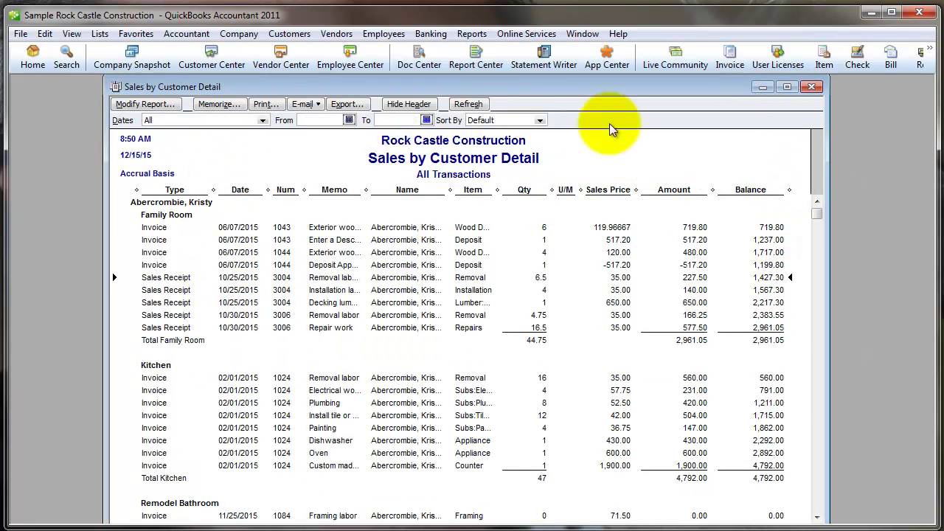
left_click(787, 86)
left_click(389, 243)
left_click_drag(368, 167, 406, 169)
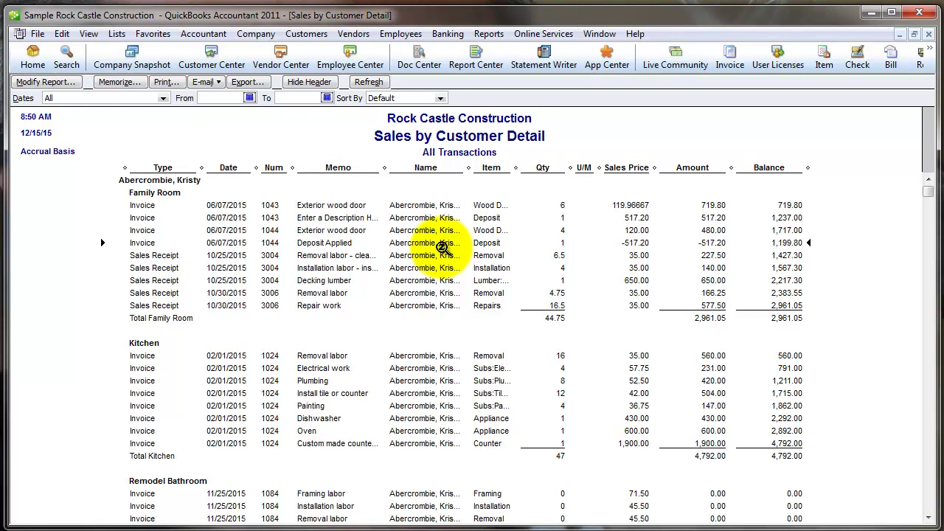
scroll(435, 291, "down", 3)
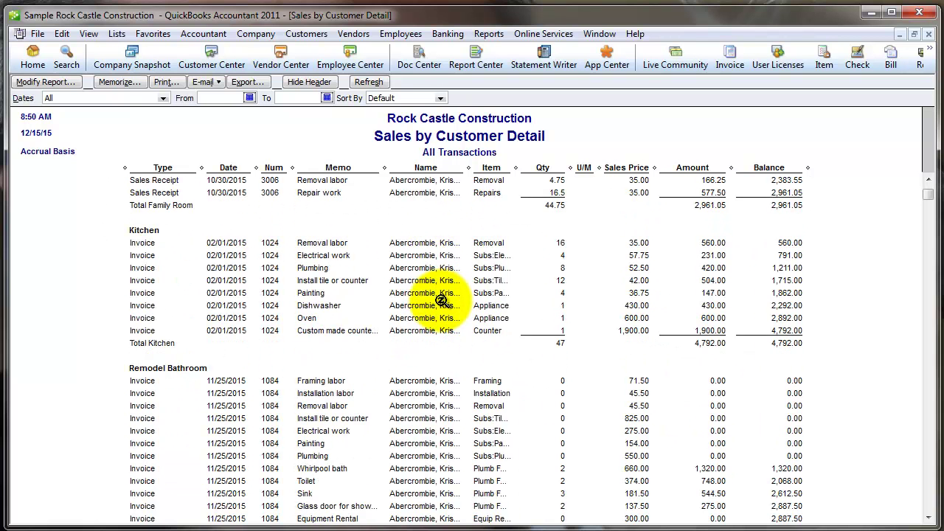
scroll(441, 301, "down", 2)
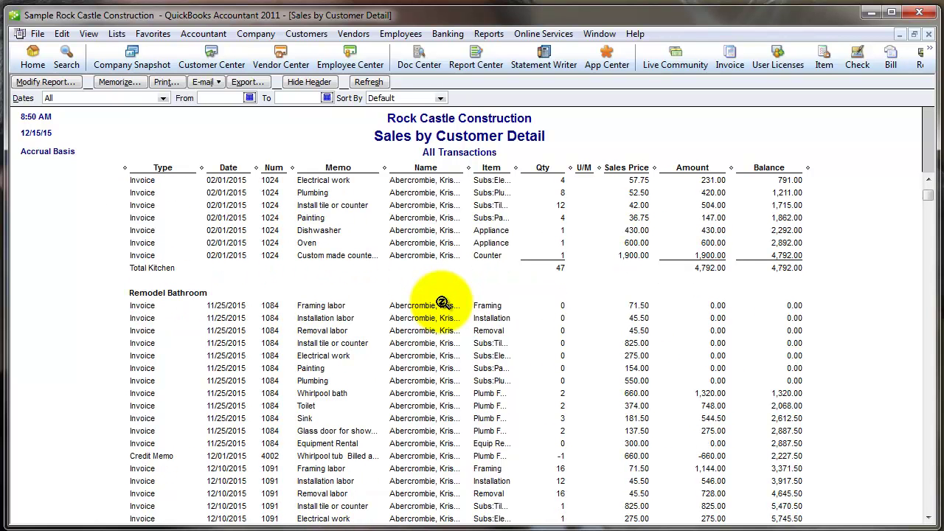
scroll(441, 303, "down", 2)
scroll(442, 302, "down", 3)
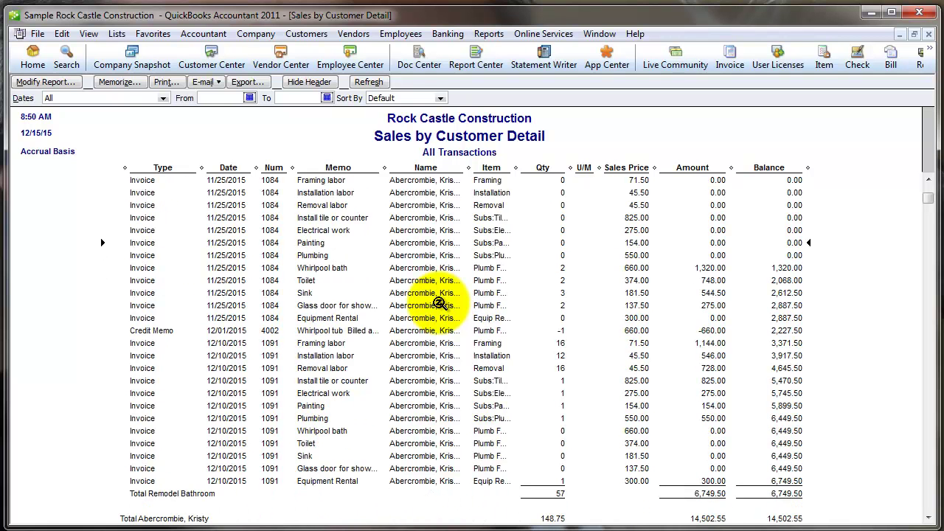
scroll(439, 303, "down", 1)
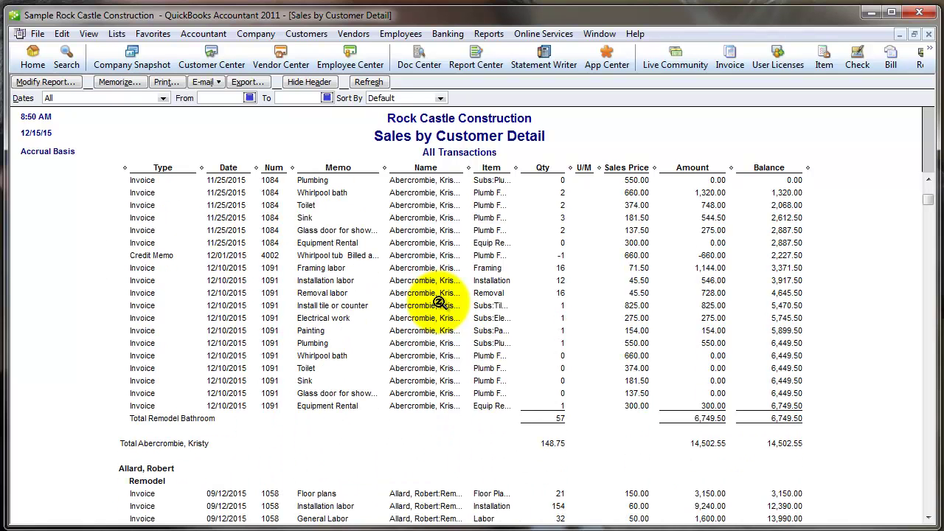
left_click(439, 302)
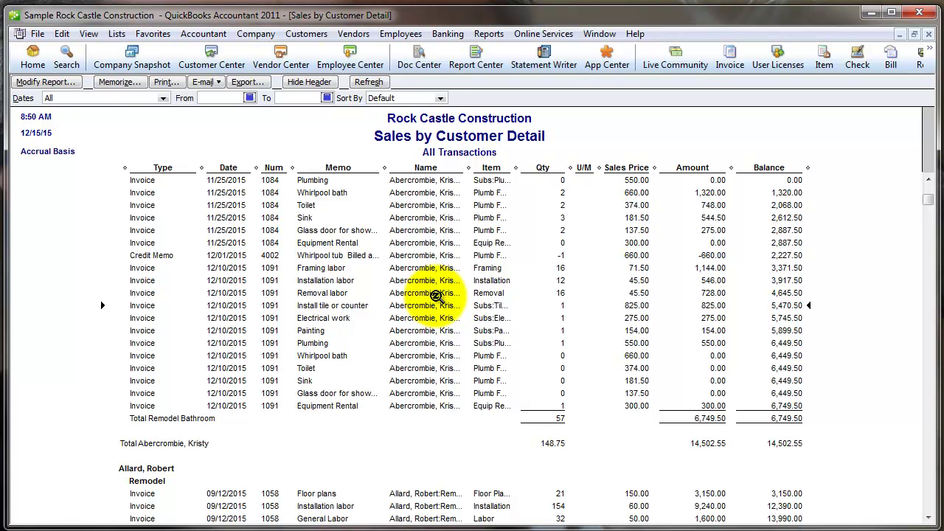
left_click(436, 295)
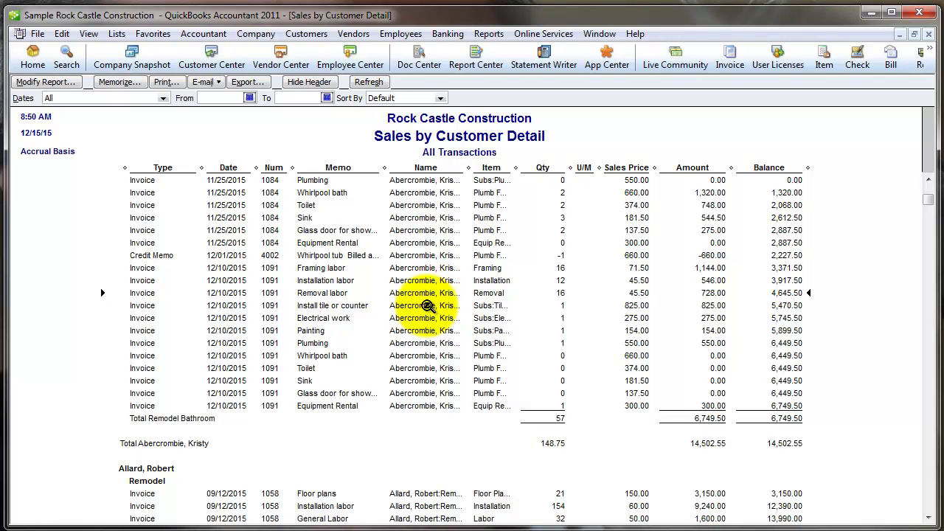
scroll(428, 306, "up", 7)
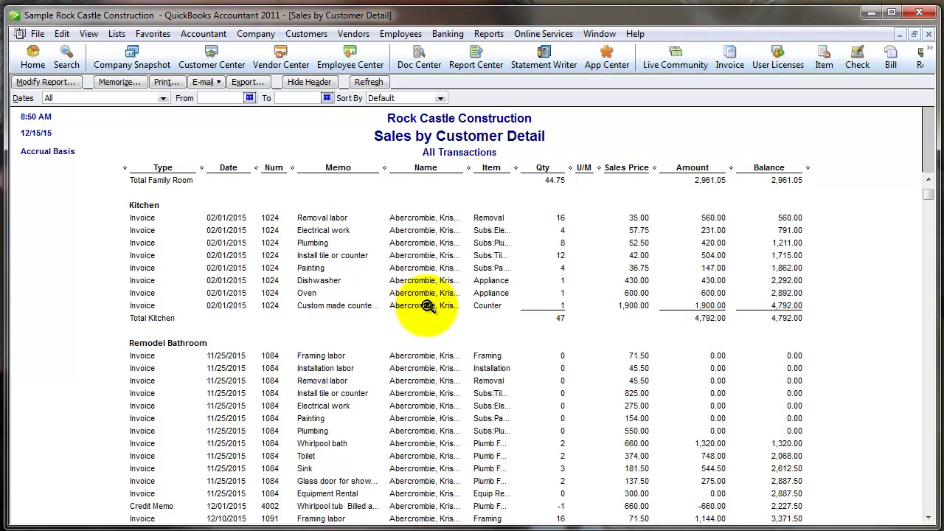
scroll(428, 307, "down", 11)
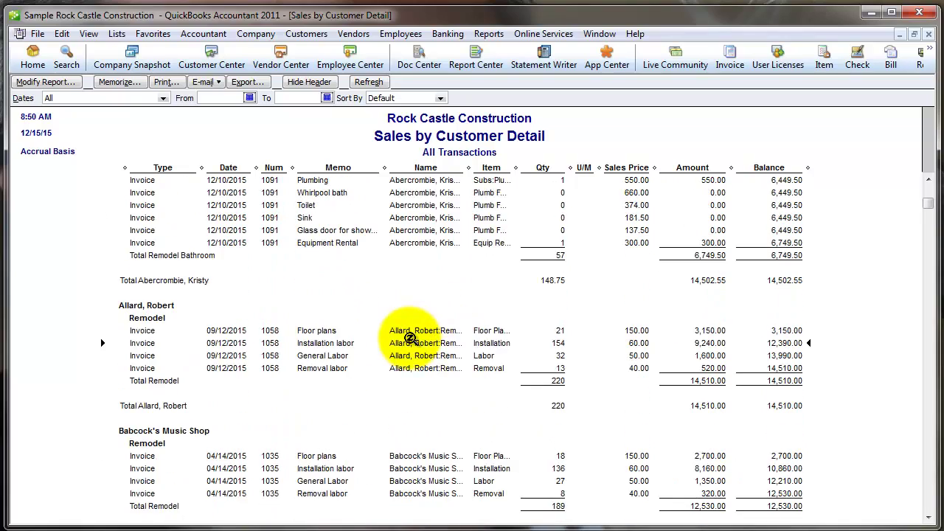
scroll(410, 338, "down", 11)
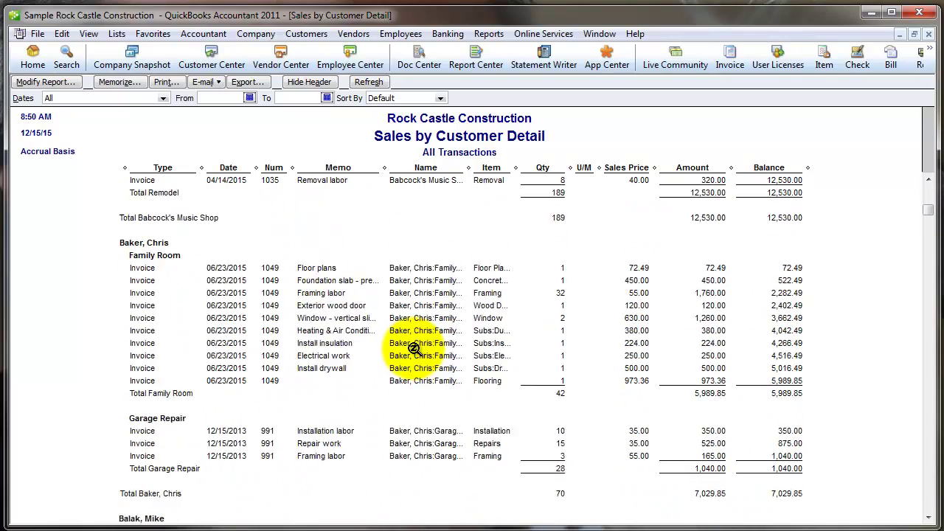
scroll(416, 349, "up", 18)
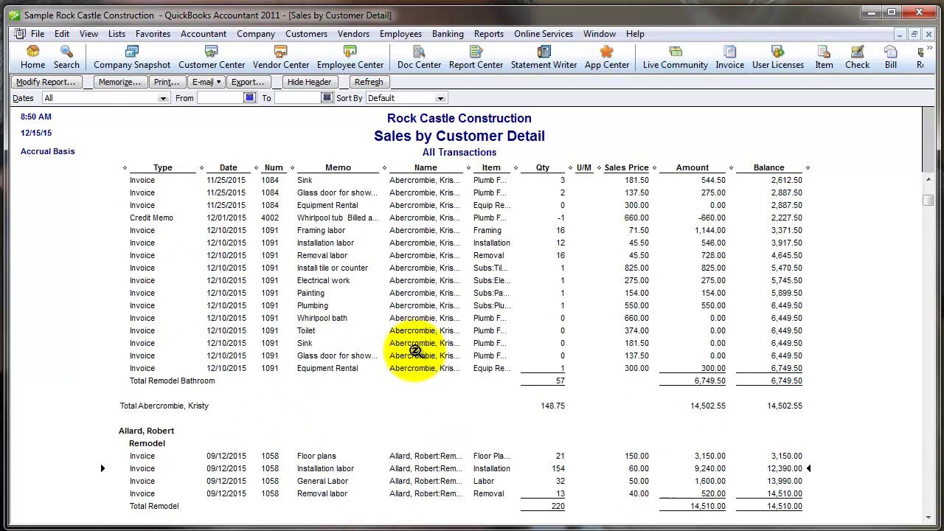
scroll(415, 349, "up", 4)
scroll(421, 332, "down", 2)
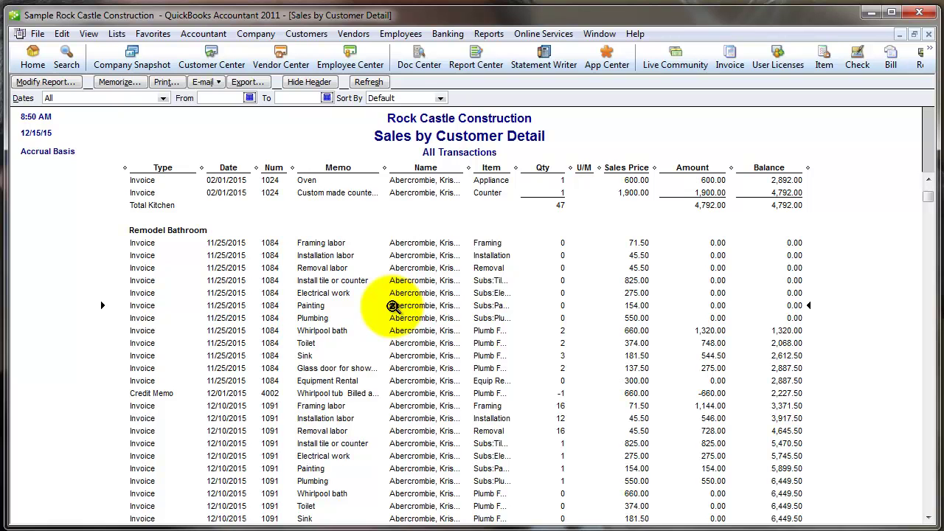
scroll(399, 305, "down", 3)
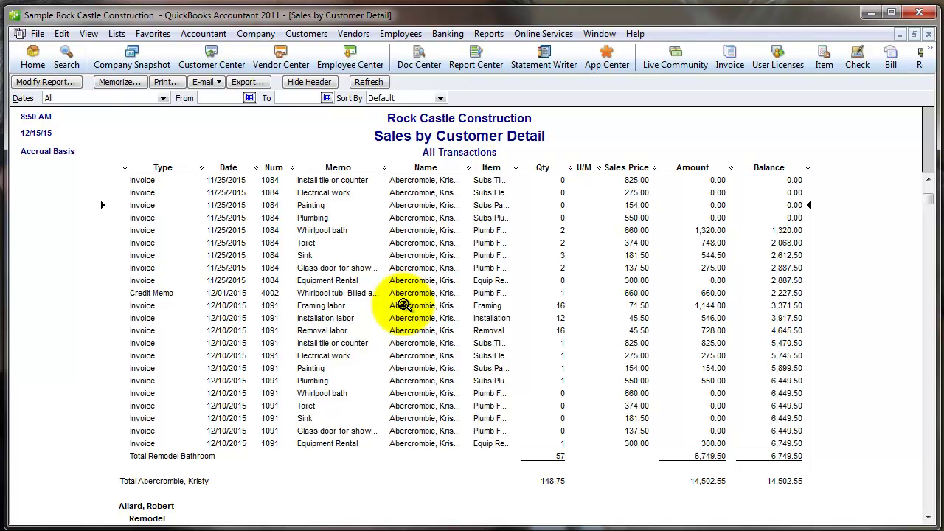
left_click(403, 305)
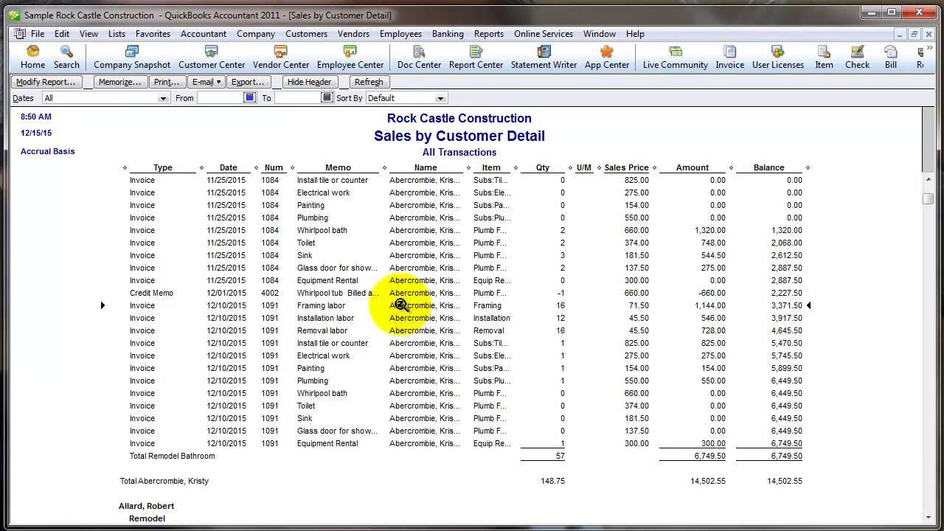
left_click(396, 268)
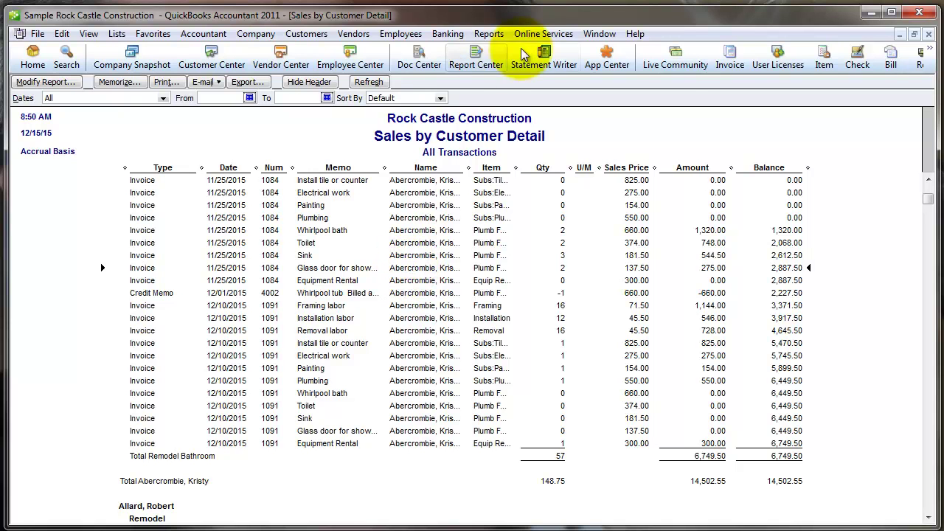
- Open the Sales by Item Summary report and set its dates to All
left_click(489, 34)
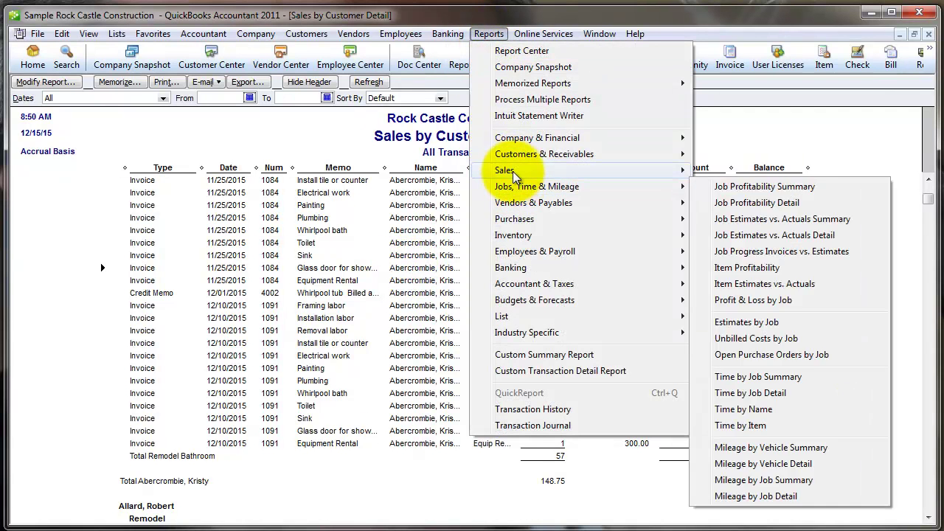
mouse_move(513, 171)
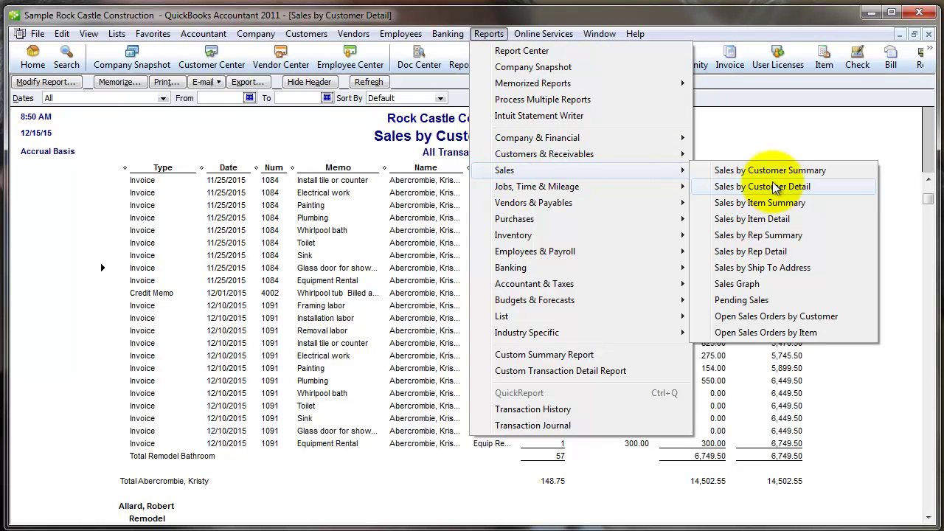
left_click(768, 203)
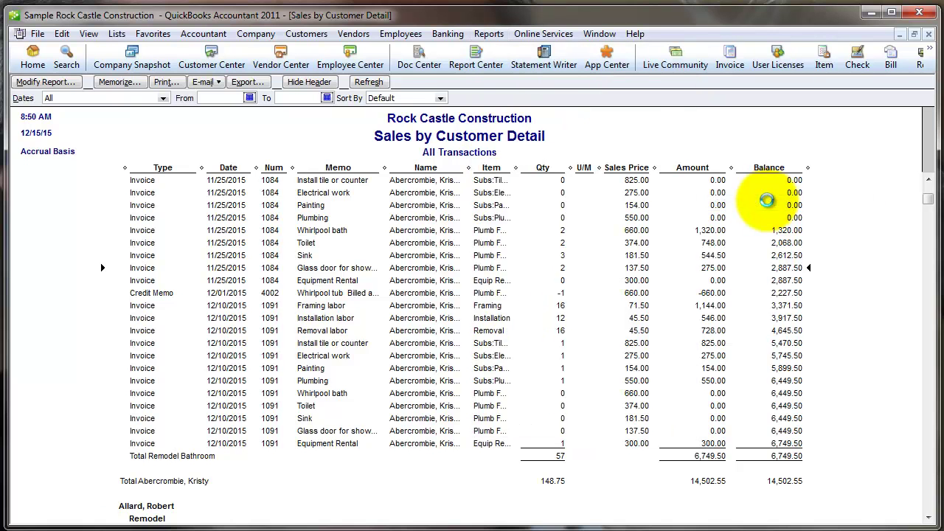
type("a")
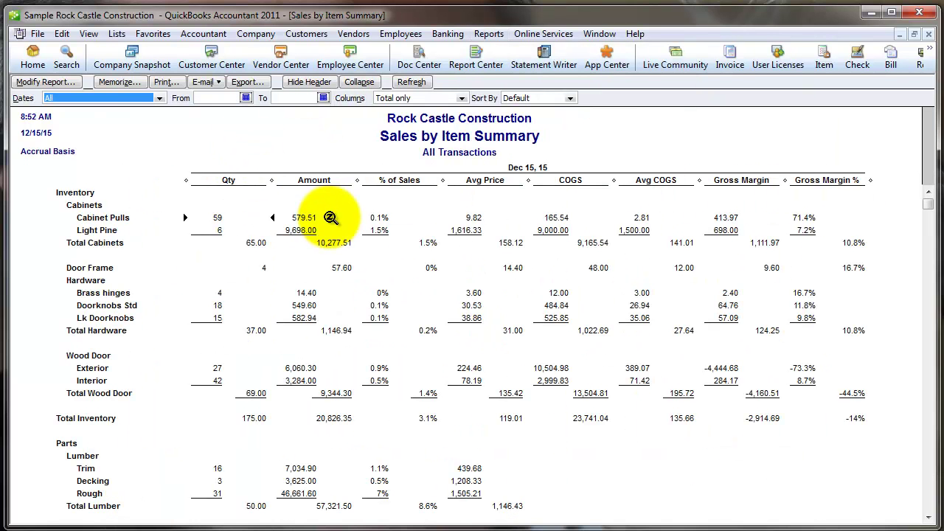
left_click(300, 230)
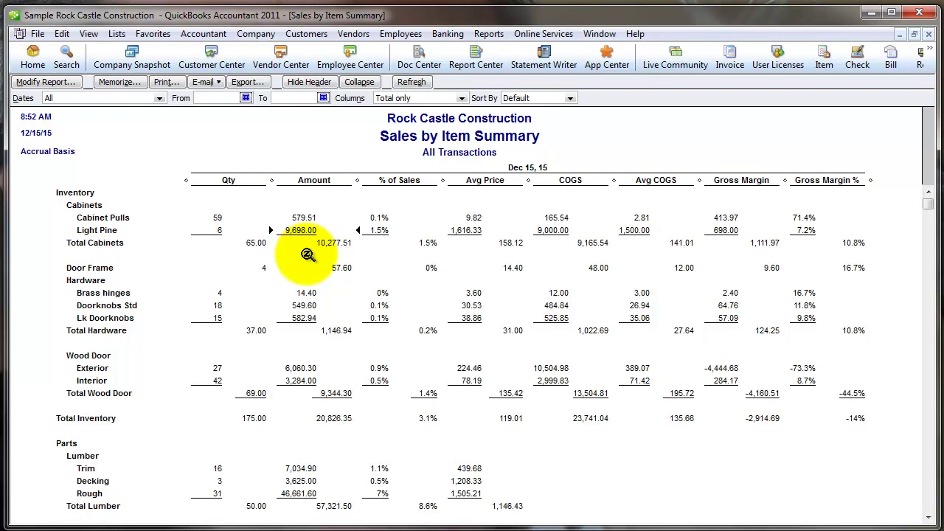
- Review Cabinet Pulls (59), Doorknobs Std (18), Light Pine (9,698.00) and Exterior wood door (6,060.30)
left_click(217, 218)
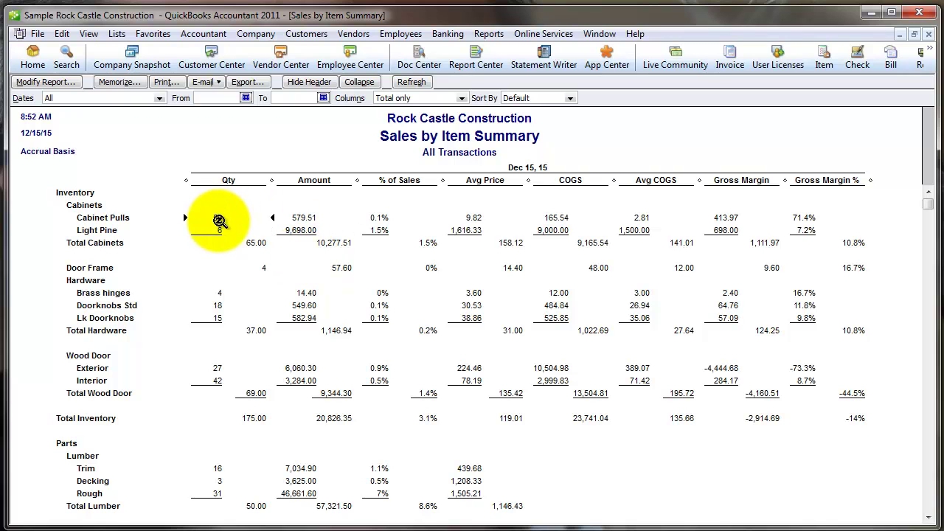
left_click(217, 305)
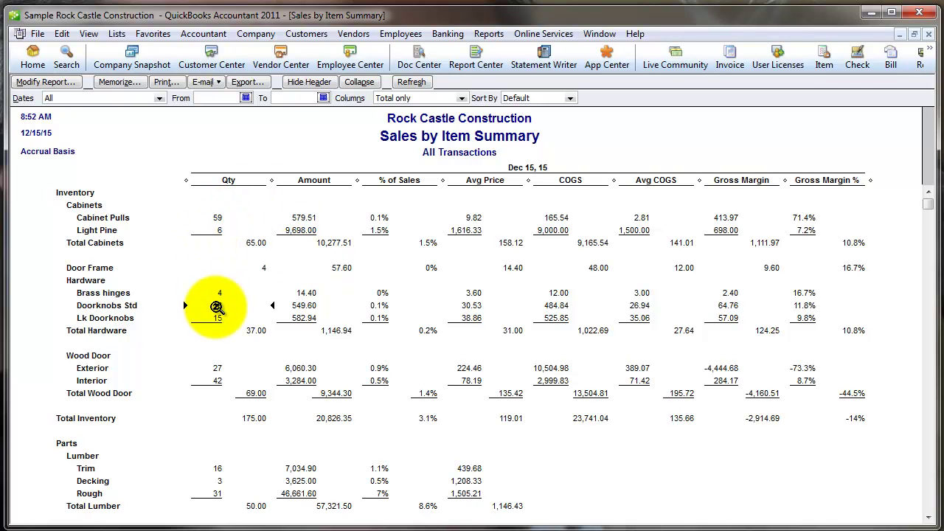
left_click(217, 99)
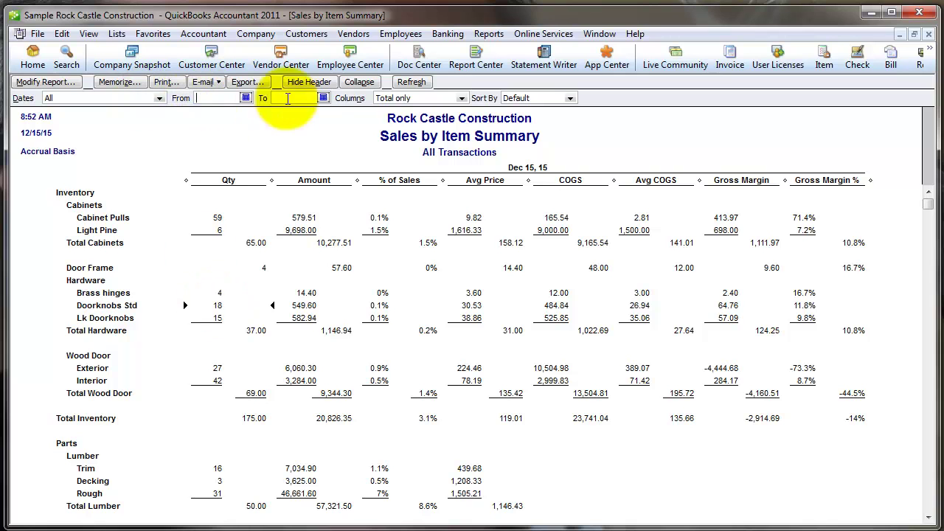
left_click(310, 230)
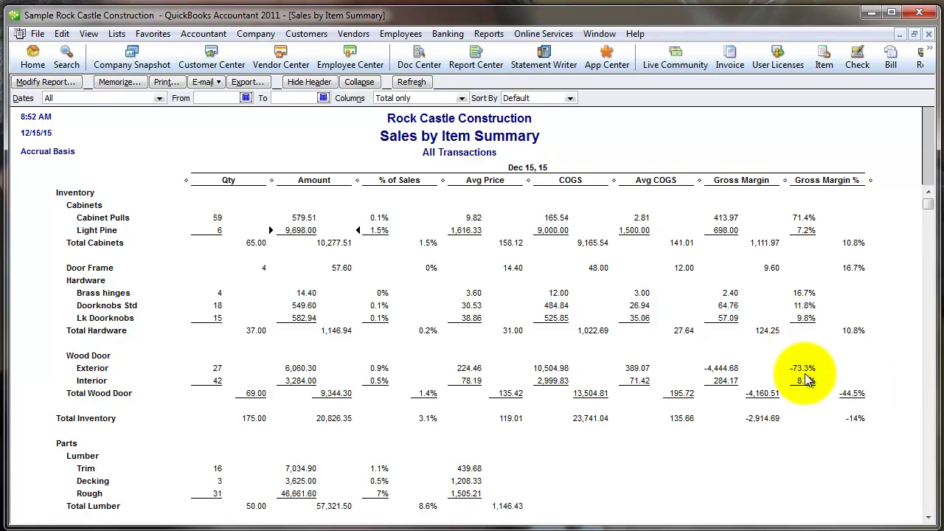
left_click(301, 368)
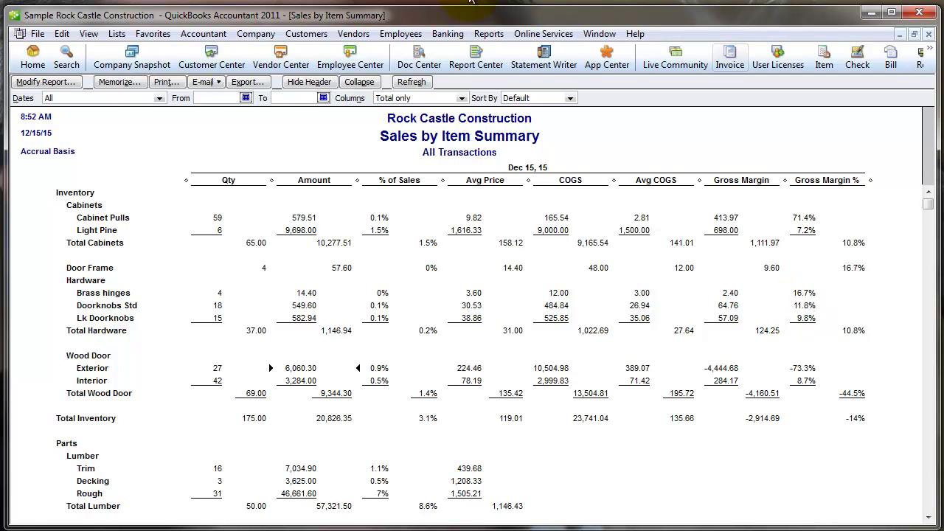
- Open the Sales by Item Detail report and set its dates to All
left_click(490, 34)
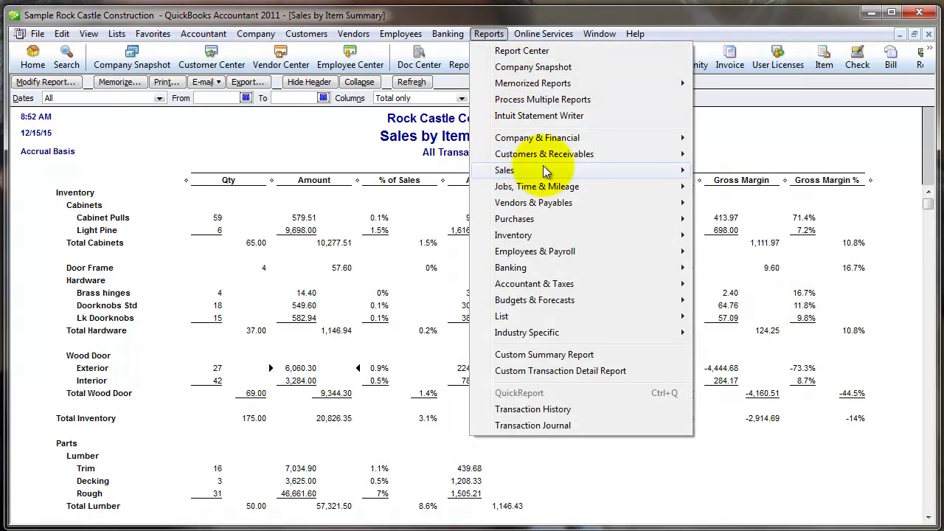
mouse_move(541, 170)
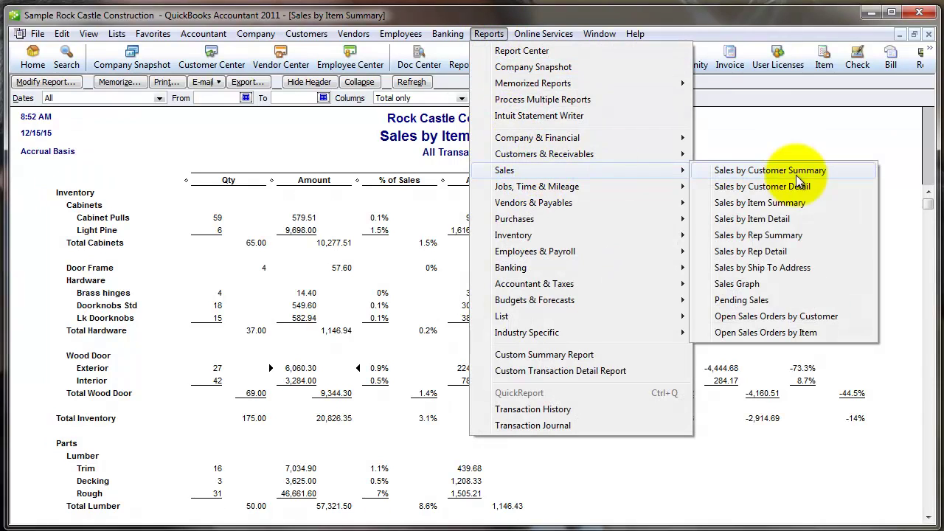
left_click(771, 218)
scroll(436, 343, "down", 4)
left_click(115, 100)
type("All")
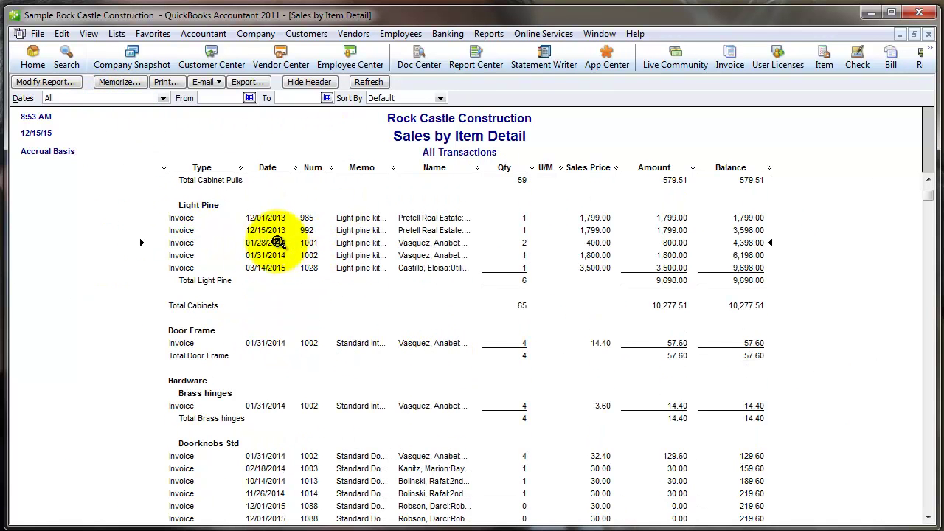
scroll(369, 264, "up", 3)
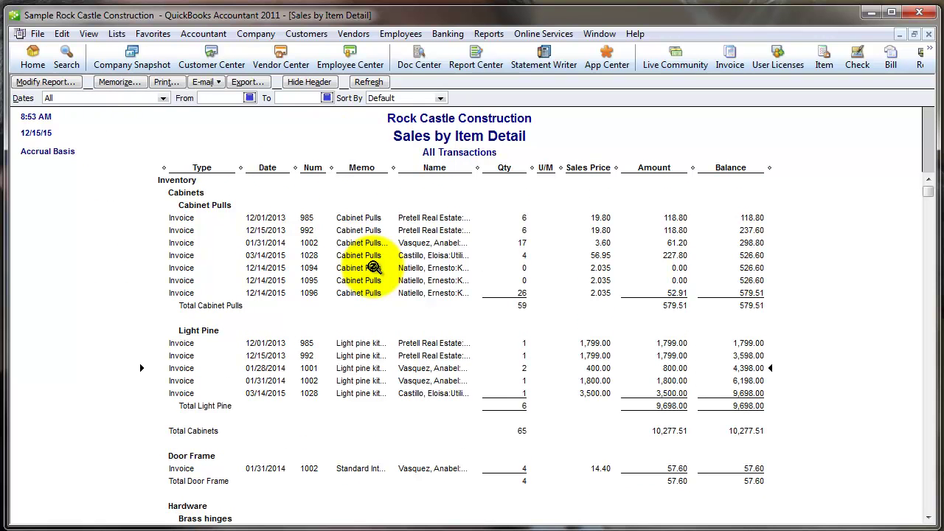
- Scroll through invoice lines for Cabinet Pulls, Doorknobs Std, and invoices 1043 and 1081
left_click(372, 267)
scroll(369, 355, "down", 2)
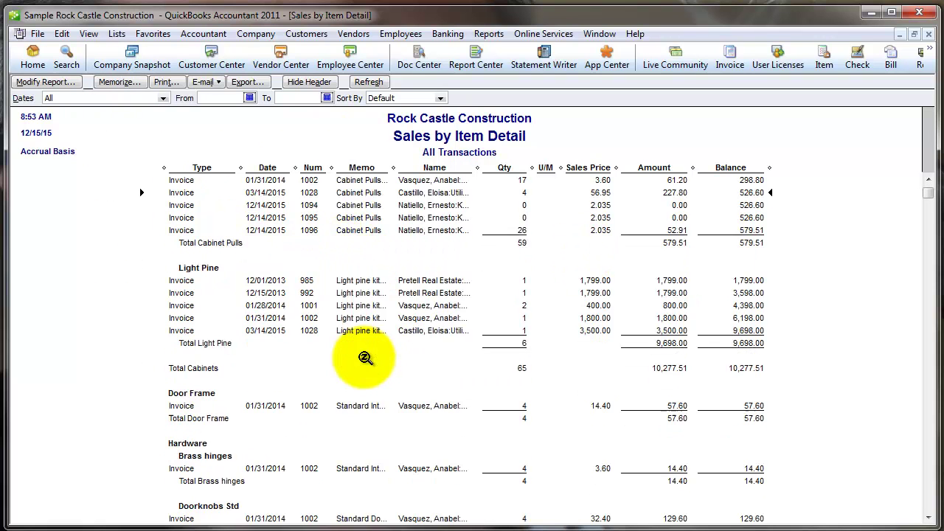
scroll(373, 325, "down", 6)
left_click(354, 321)
scroll(459, 345, "down", 3)
scroll(461, 345, "down", 5)
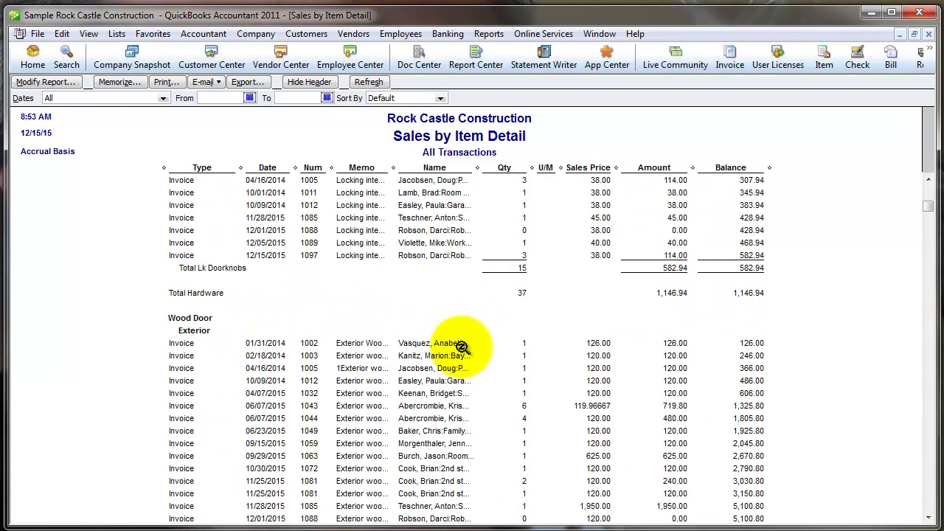
scroll(443, 350, "down", 2)
left_click(413, 357)
scroll(443, 354, "down", 1)
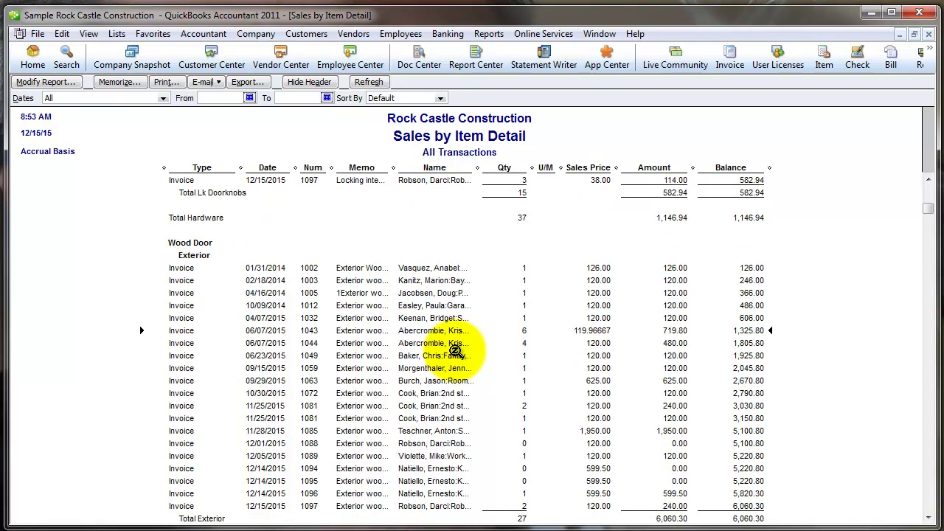
scroll(456, 351, "down", 2)
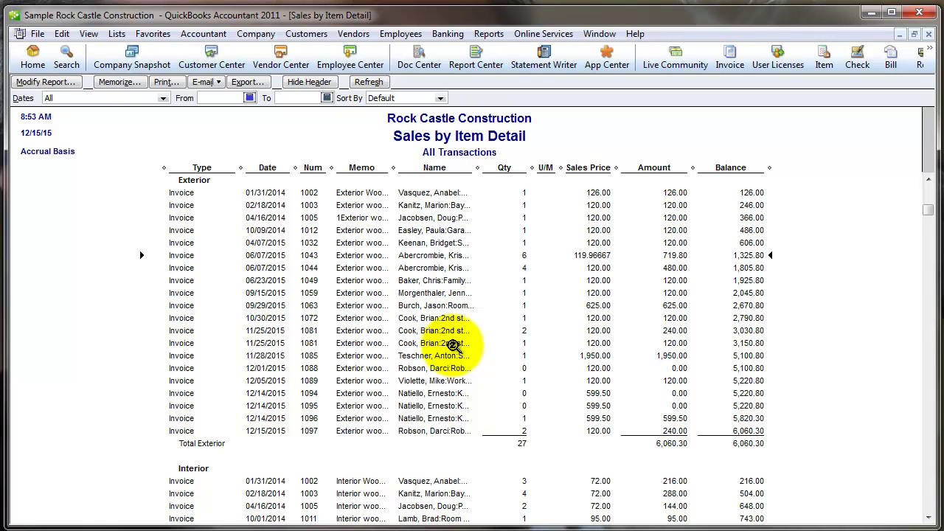
left_click(452, 345)
left_click(599, 34)
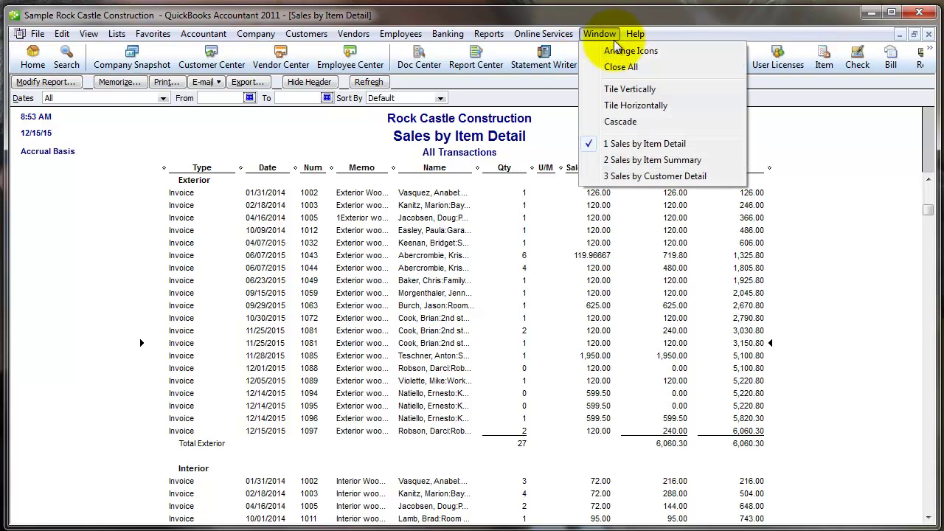
- Cascade the open report windows, then close them all
left_click(617, 122)
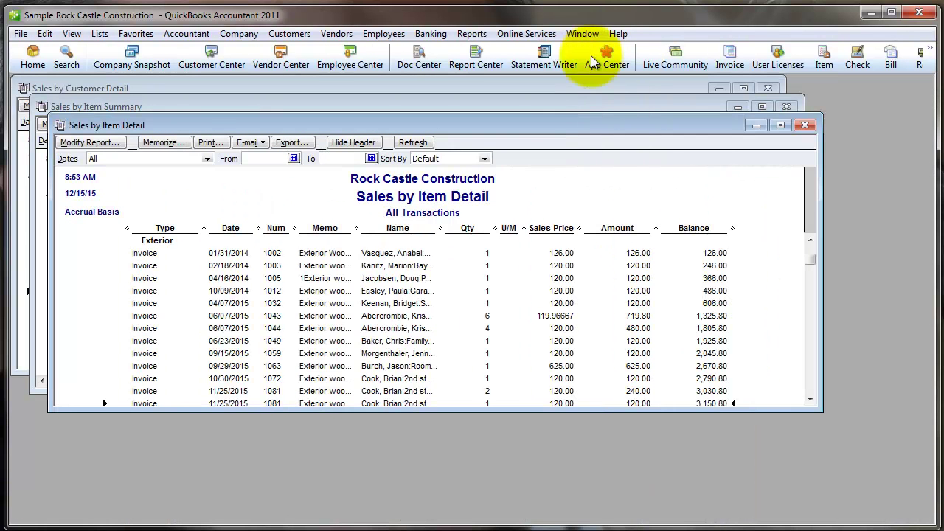
left_click(581, 34)
left_click(594, 68)
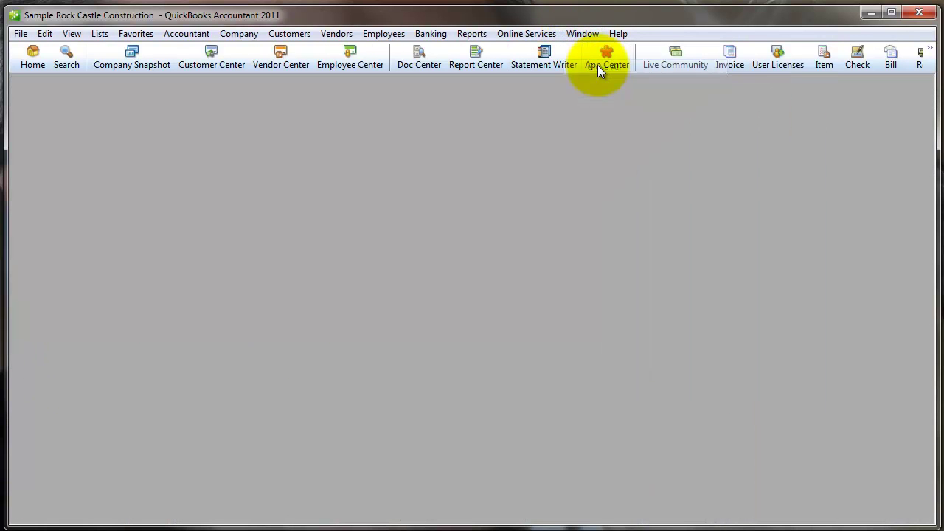
- Start a Custom Transaction Detail Report with dates set to This Month
left_click(470, 31)
mouse_move(431, 34)
mouse_move(470, 34)
left_click(542, 370)
left_click(355, 237)
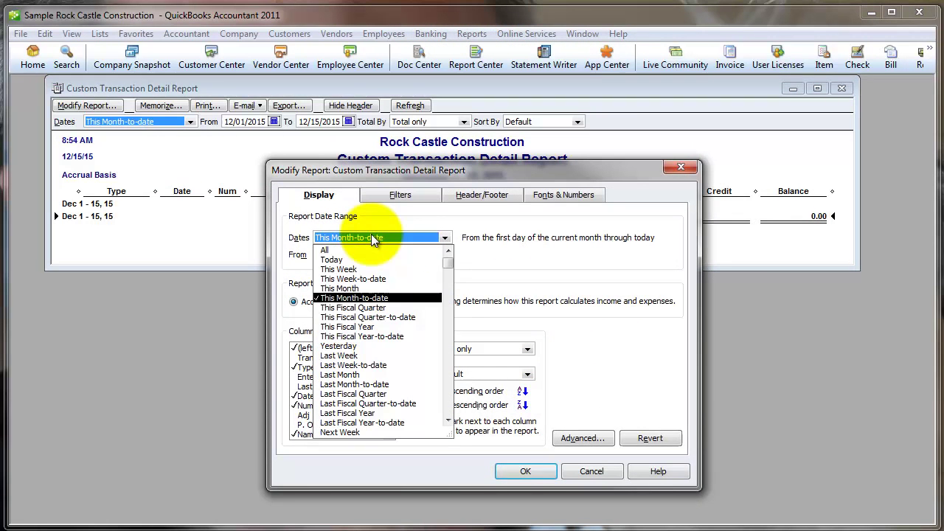
left_click(344, 289)
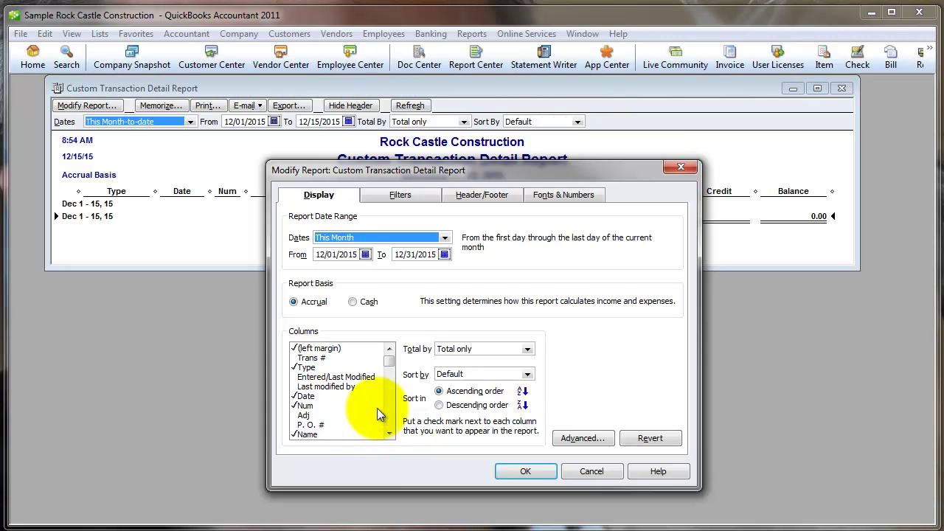
- On the Filters tab, set the Account filter to All bank accounts
left_click(408, 195)
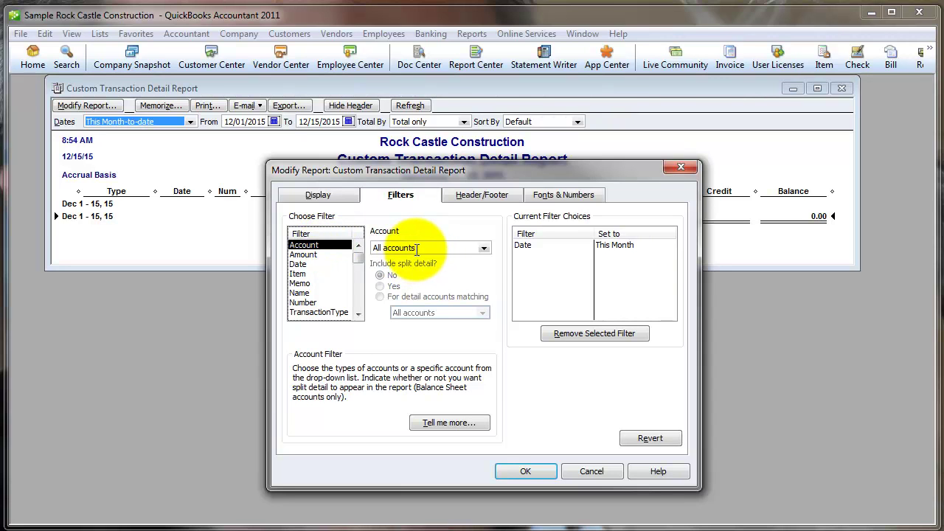
left_click(484, 248)
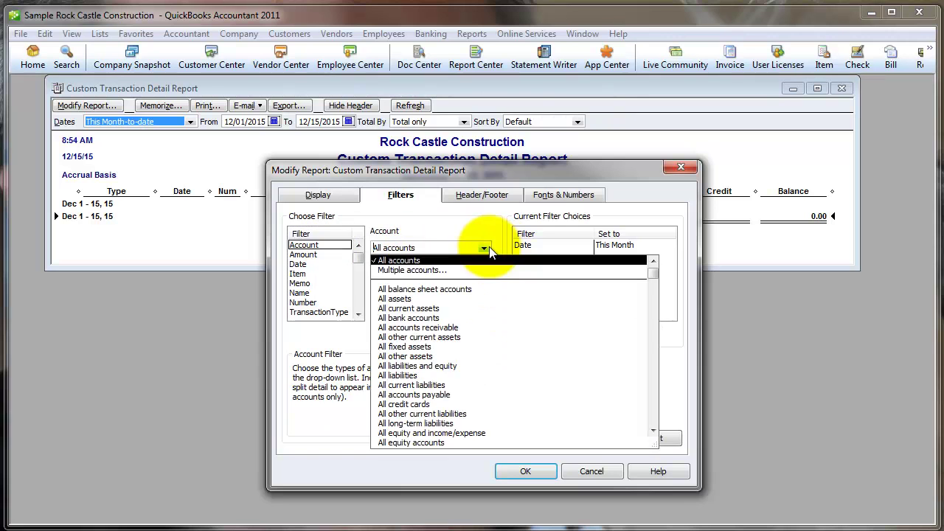
left_click(310, 248)
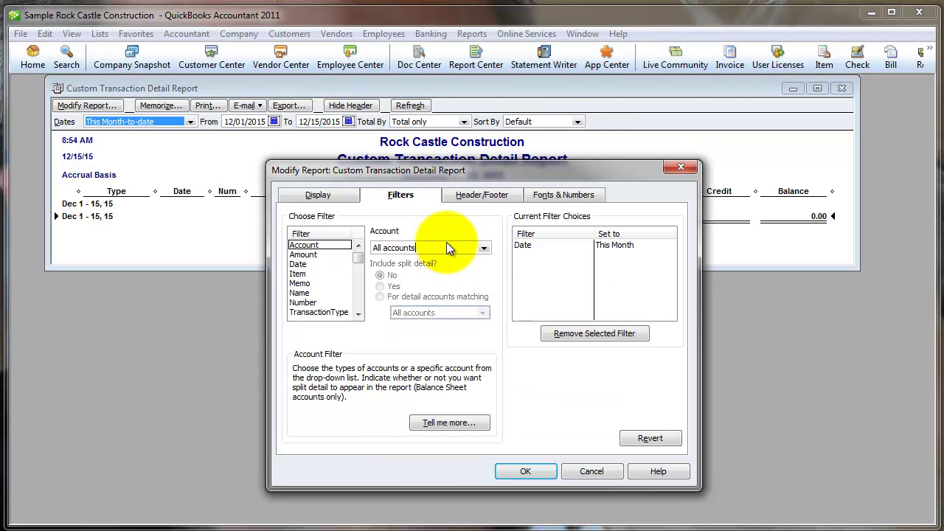
left_click(484, 247)
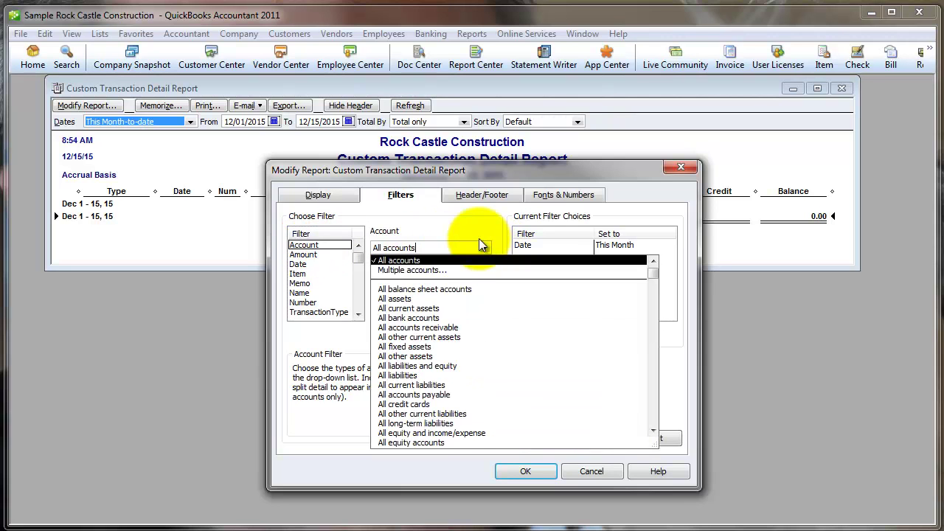
left_click(420, 318)
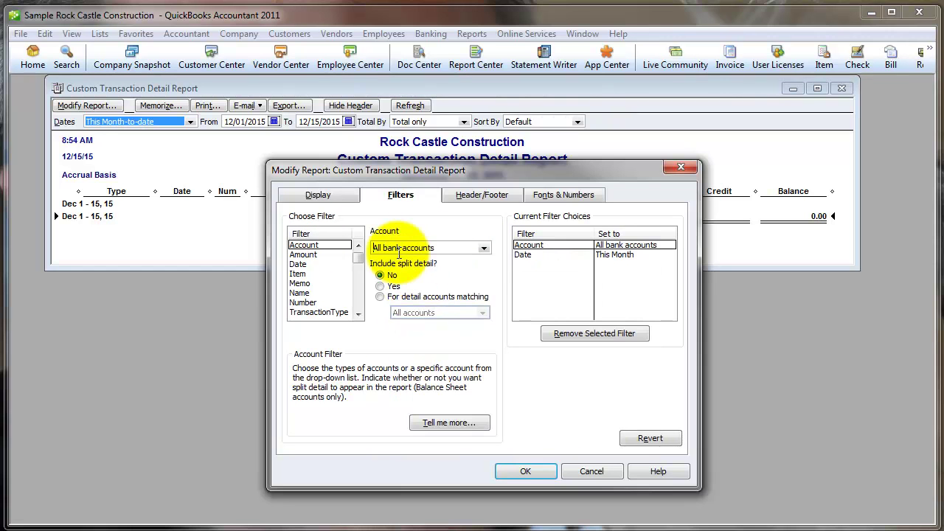
- Try a Multiple accounts selection (10300 Savings, Pre-paid Insurance, Vehicles), then cancel it
left_click(485, 248)
left_click_drag(650, 282, 653, 313)
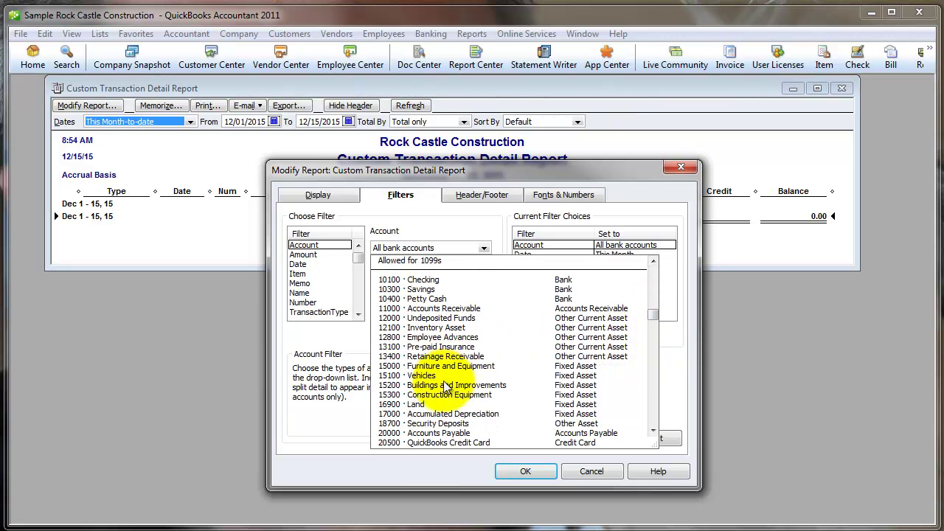
scroll(448, 385, "down", 2)
scroll(450, 398, "up", 5)
scroll(450, 398, "up", 8)
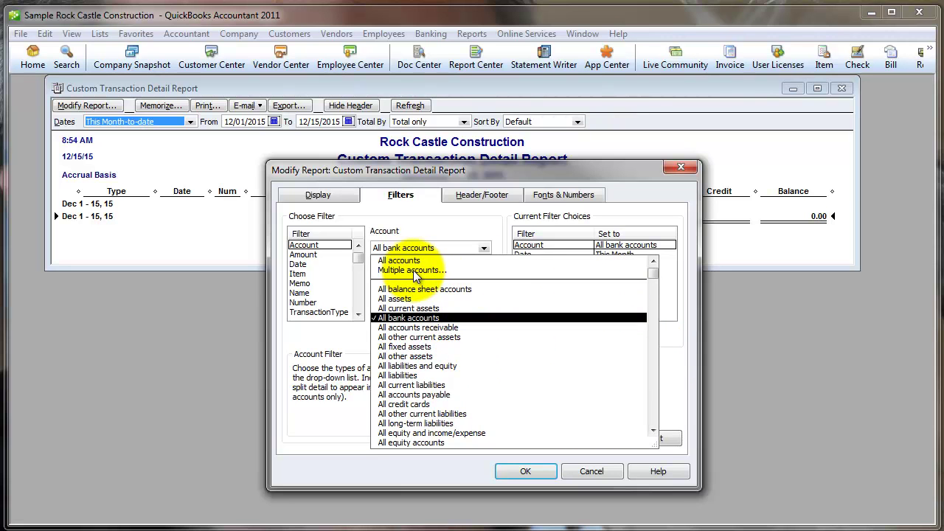
left_click(413, 271)
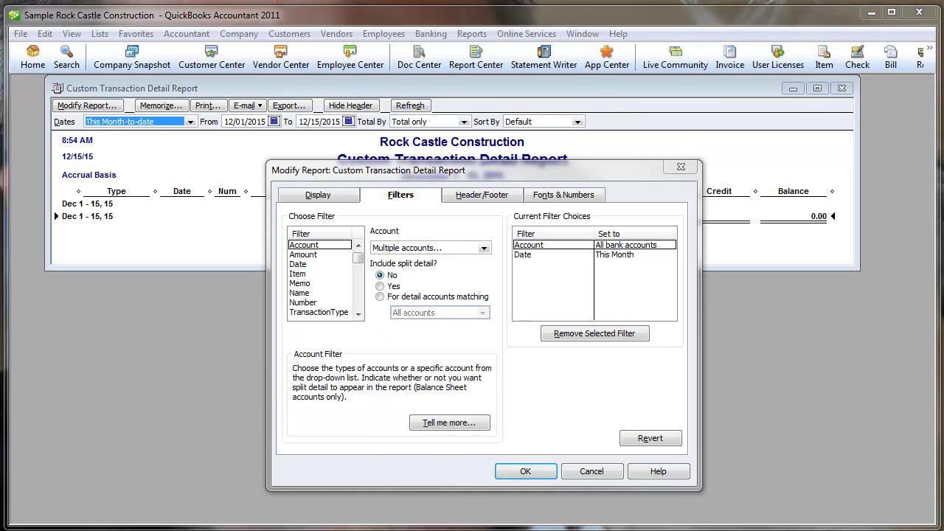
left_click(347, 285)
left_click(357, 343)
left_click(352, 373)
left_click(387, 427)
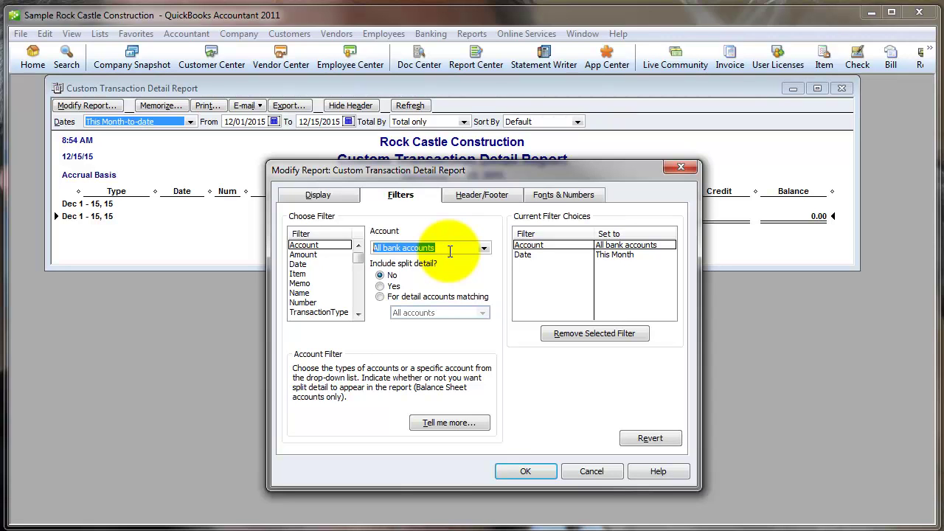
- Set Total by to Account list, apply it, and maximize the December 2015 report
left_click(316, 198)
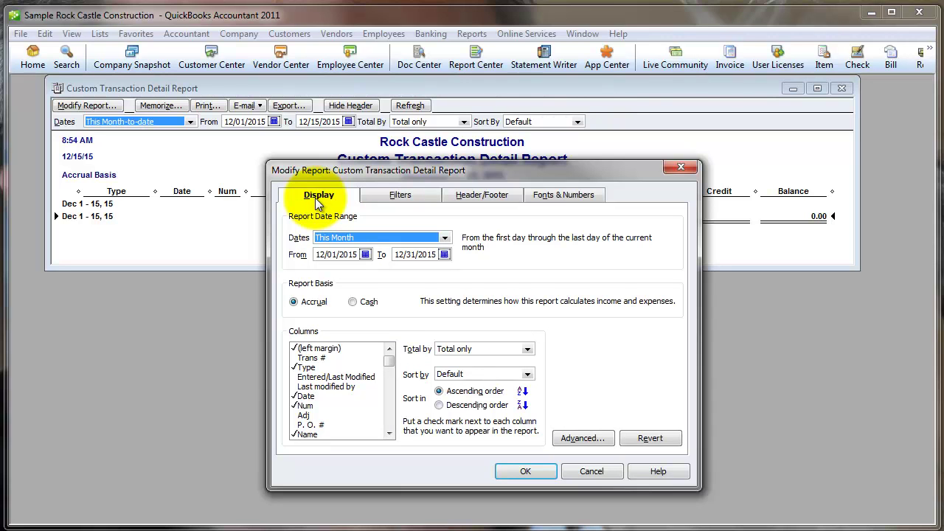
left_click(476, 350)
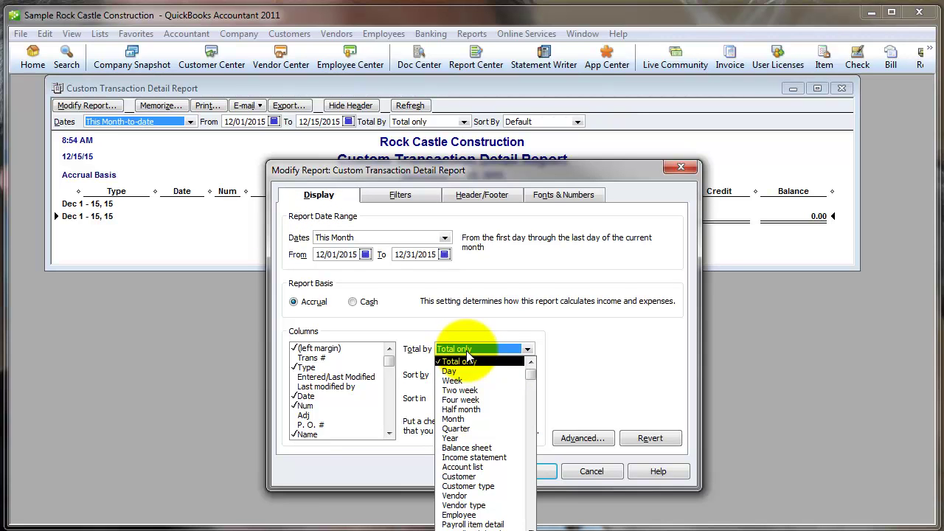
left_click(454, 467)
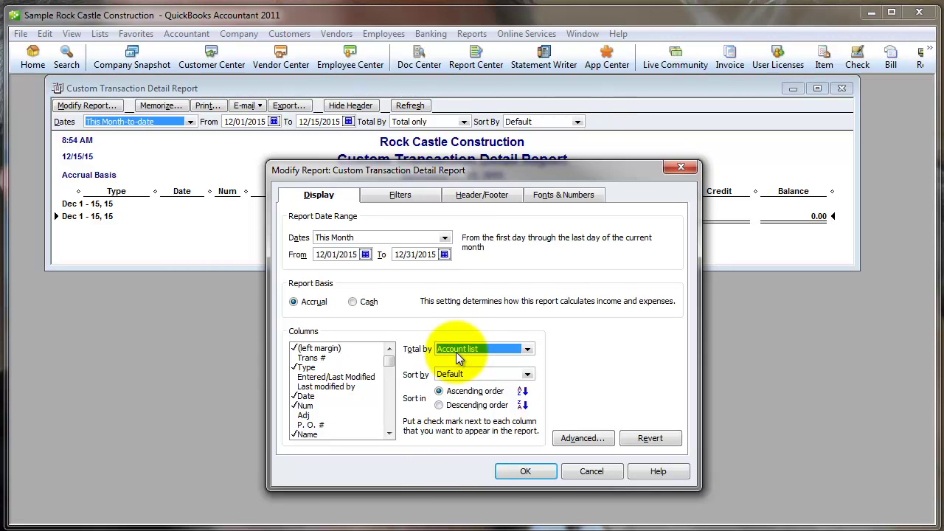
left_click(536, 471)
left_click(830, 84)
left_click(610, 318)
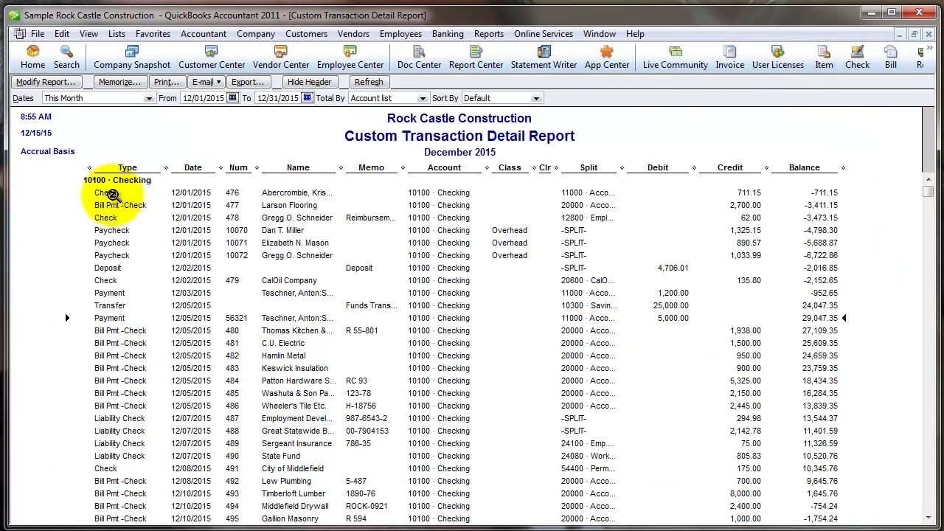
scroll(439, 308, "down", 13)
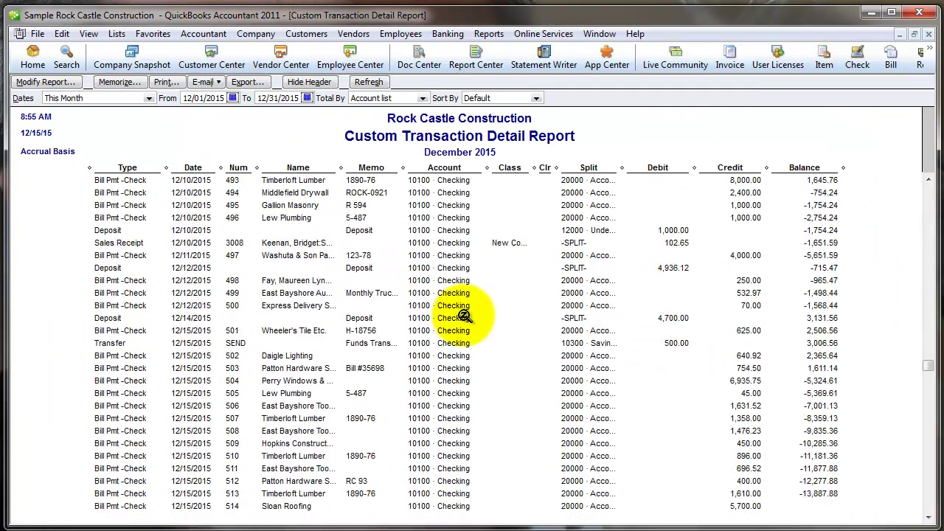
scroll(463, 316, "down", 4)
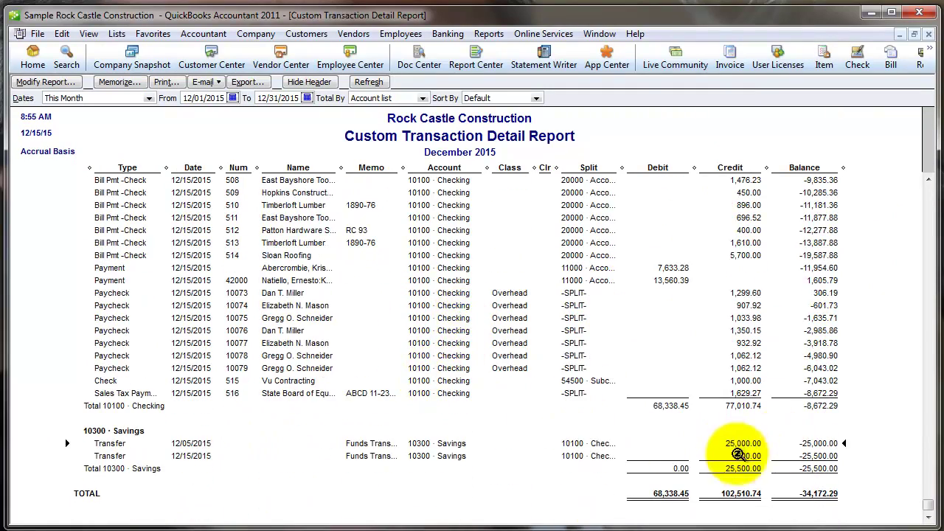
left_click(713, 452)
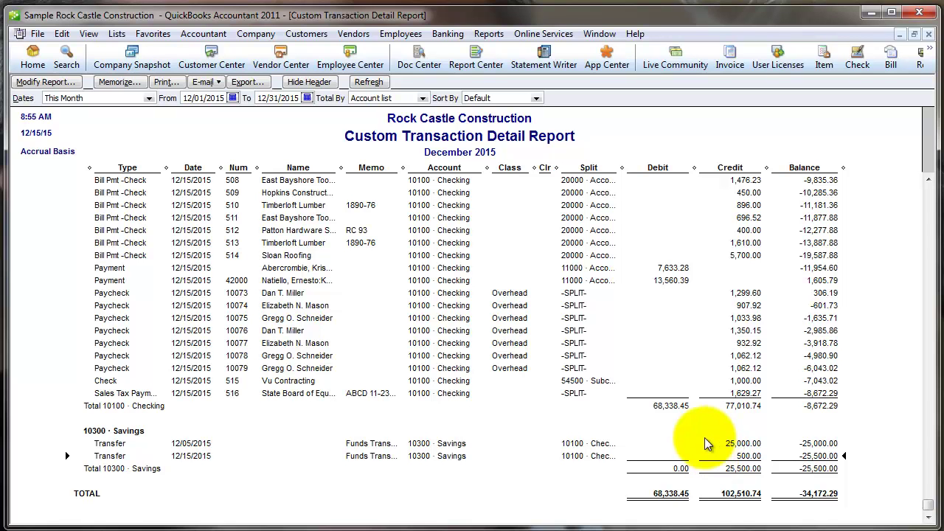
left_click(821, 406)
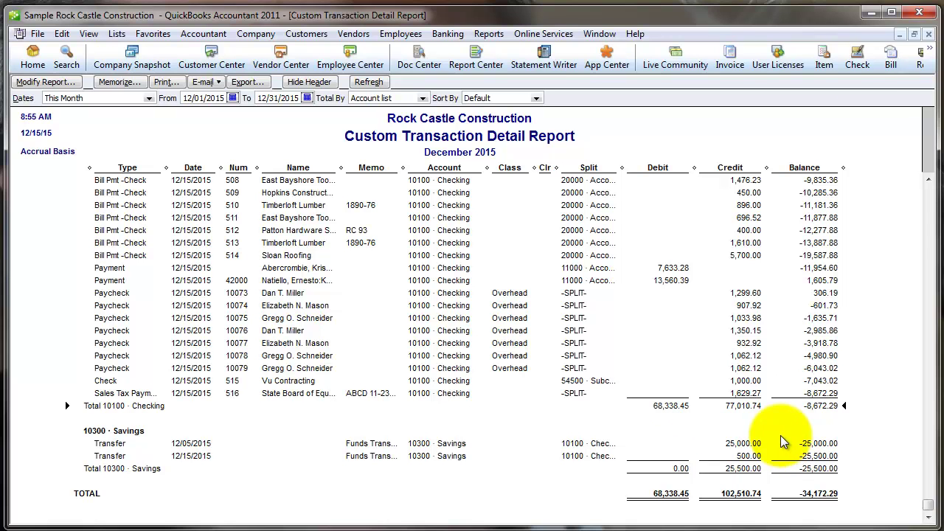
left_click(817, 256)
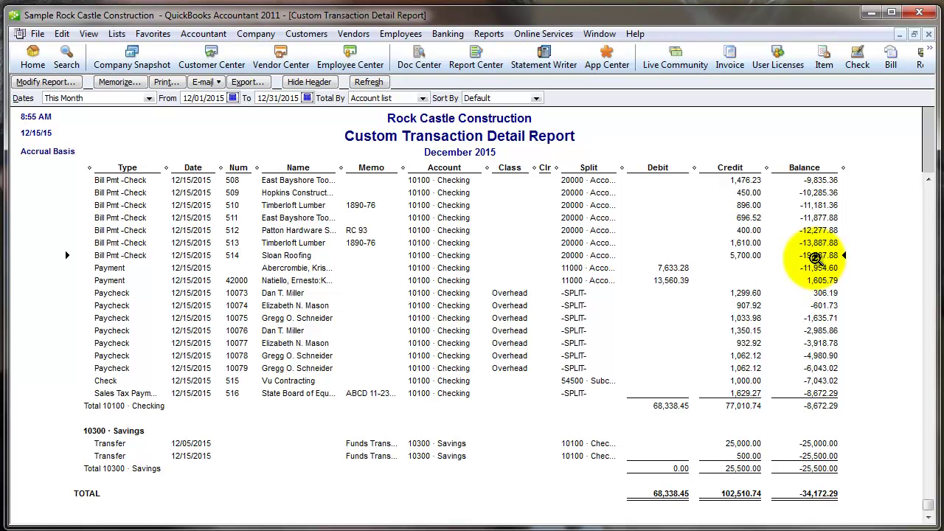
key("ctrl+Home")
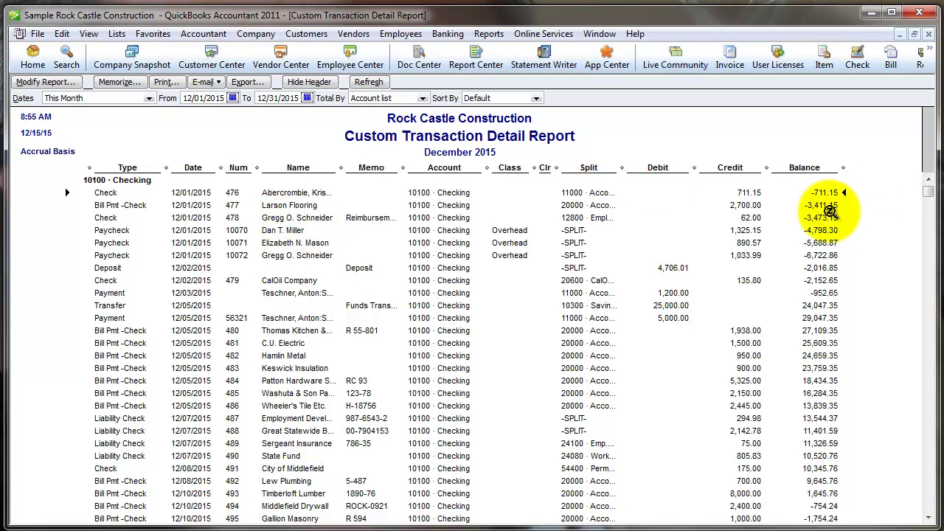
left_click(821, 207)
scroll(820, 244, "down", 15)
scroll(821, 267, "down", 3)
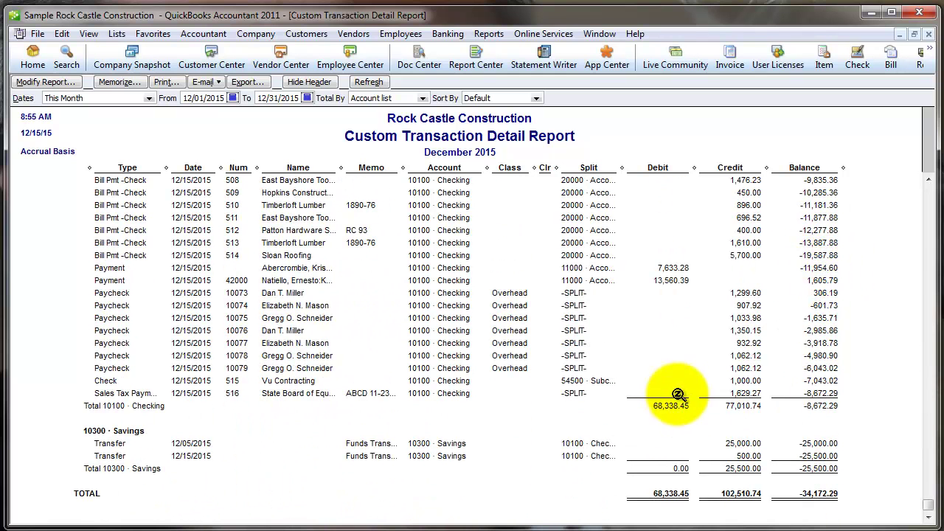
left_click(815, 402)
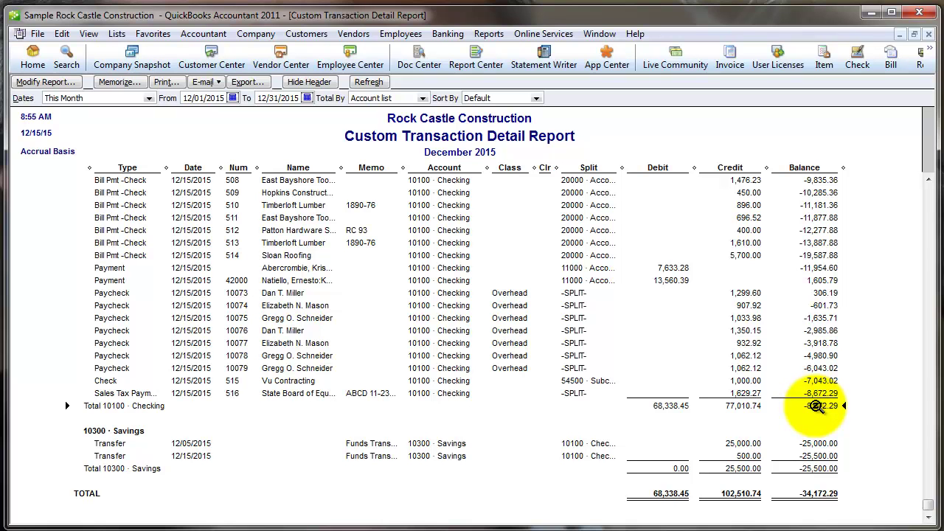
left_click(832, 318)
left_click(820, 400)
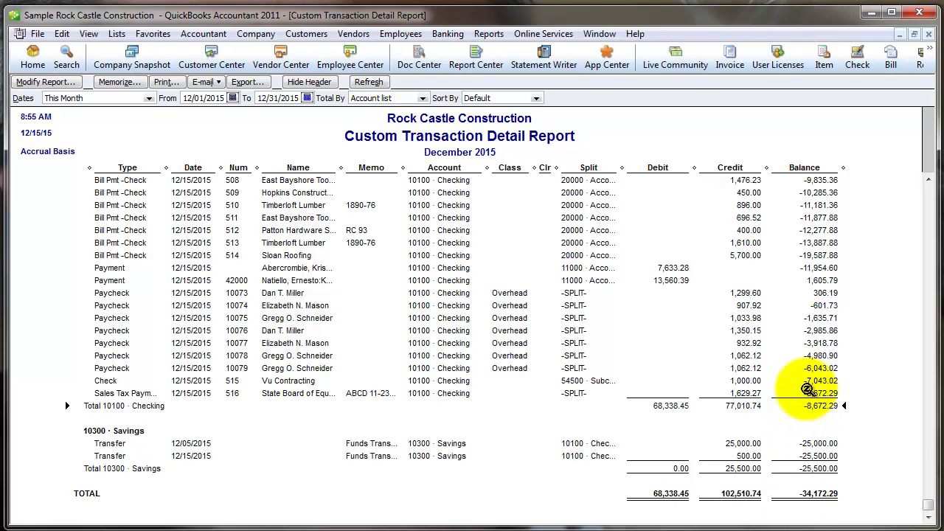
left_click(808, 471)
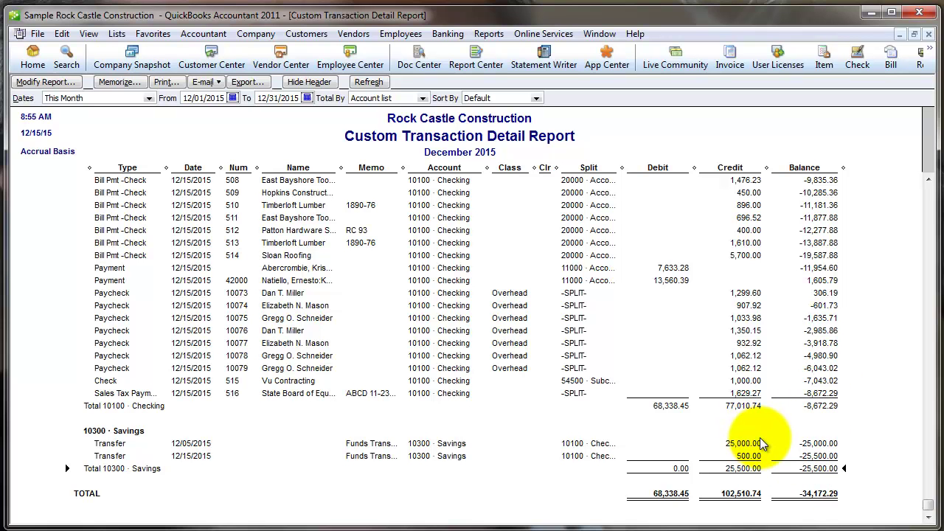
left_click(828, 369)
- Open the Balance Sheet Standard report and QuickZoom into the 10100 Checking balance
left_click(489, 34)
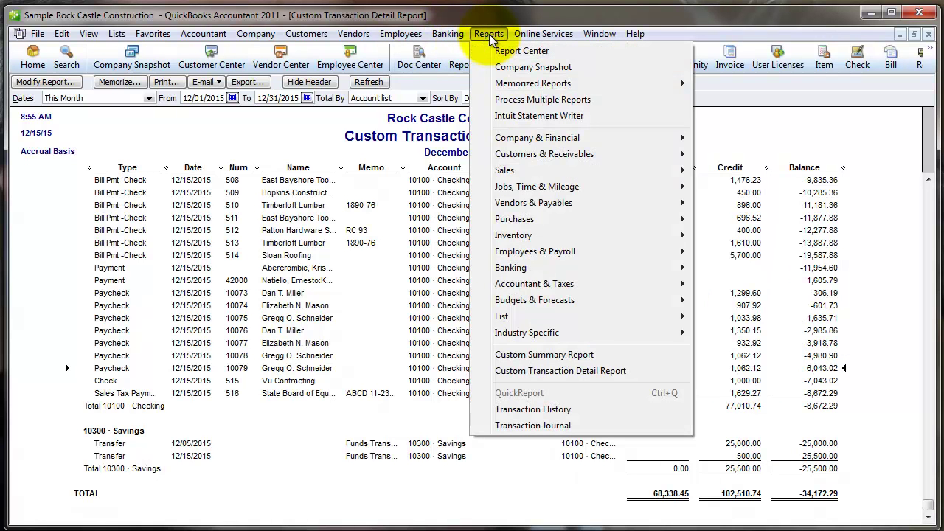
mouse_move(683, 138)
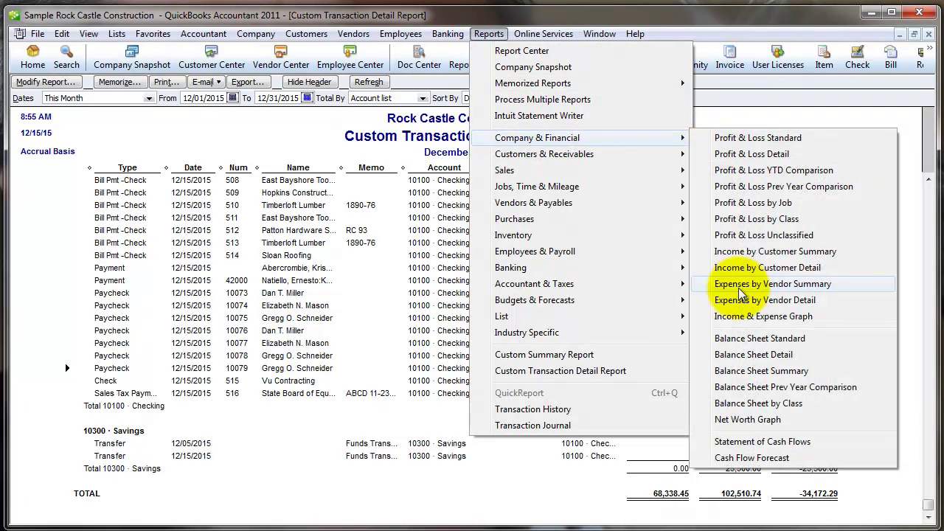
left_click(746, 338)
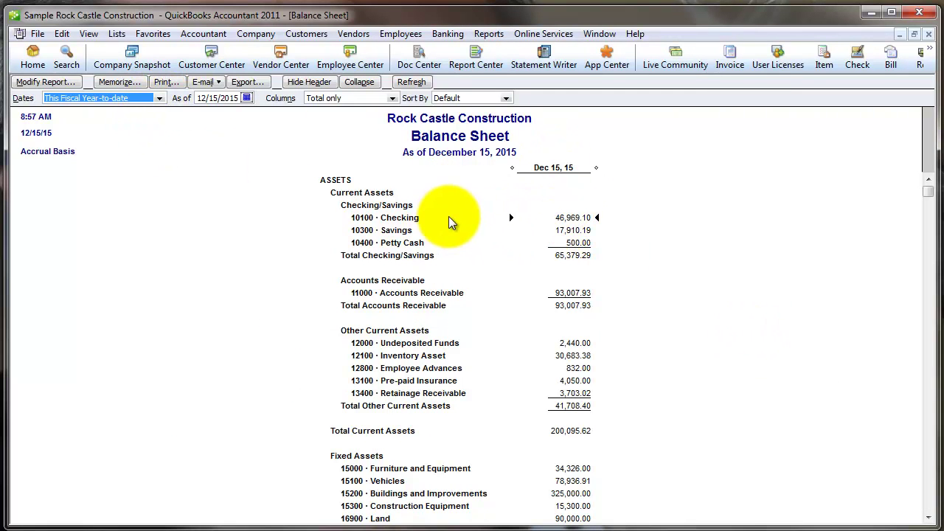
double_click(577, 217)
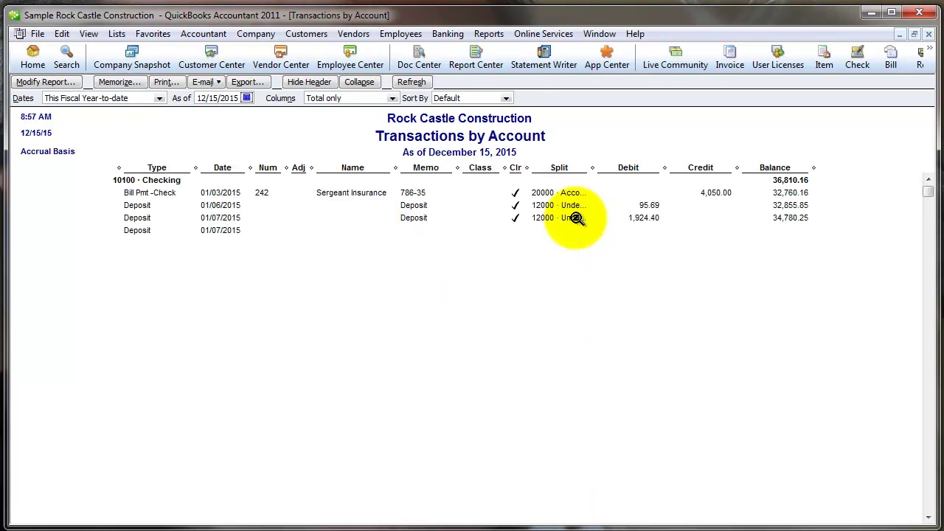
- Limit the Checking report to This Month and scroll to the 46,969.10 ending balance
left_click(140, 98)
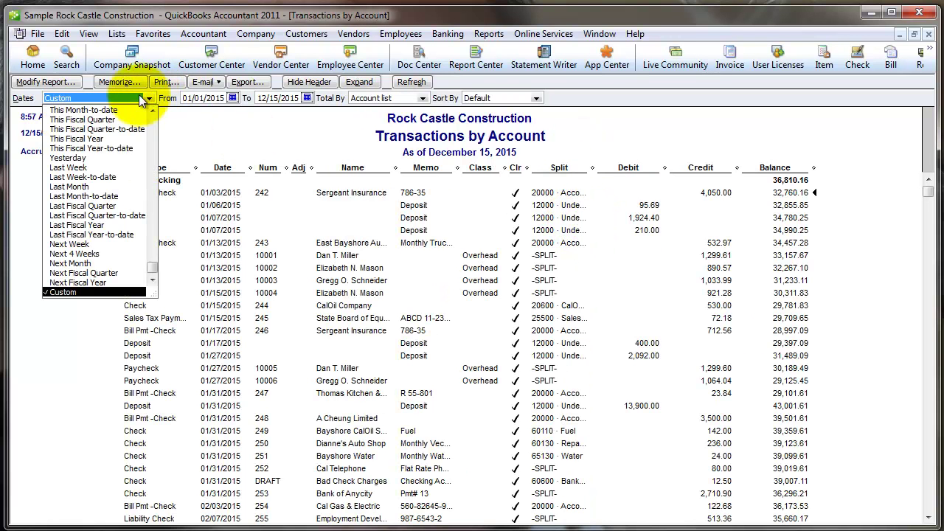
scroll(136, 124, "up", 5)
left_click(71, 151)
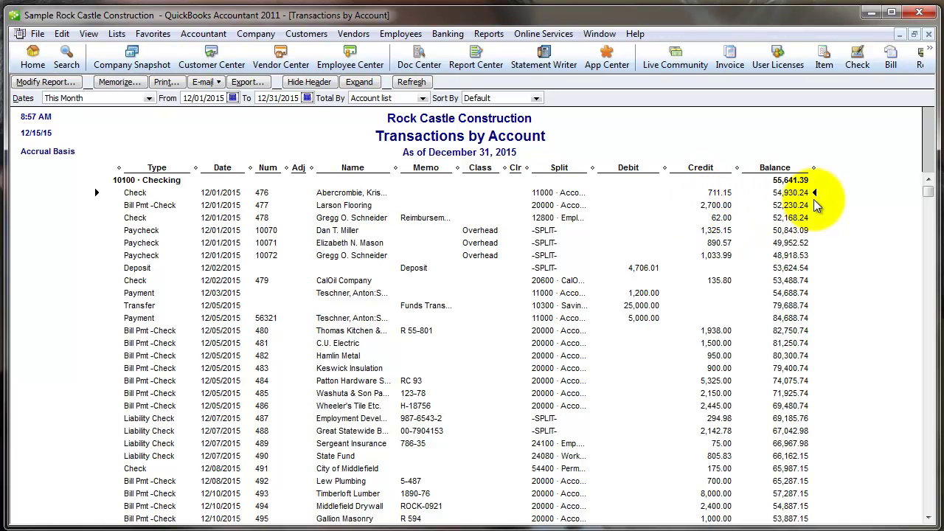
scroll(756, 307, "down", 6)
scroll(756, 307, "down", 7)
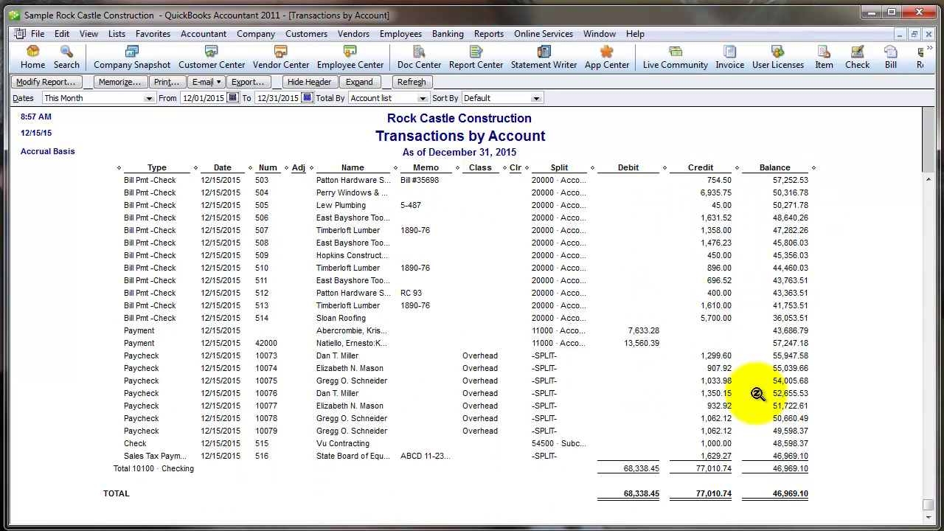
left_click(787, 455)
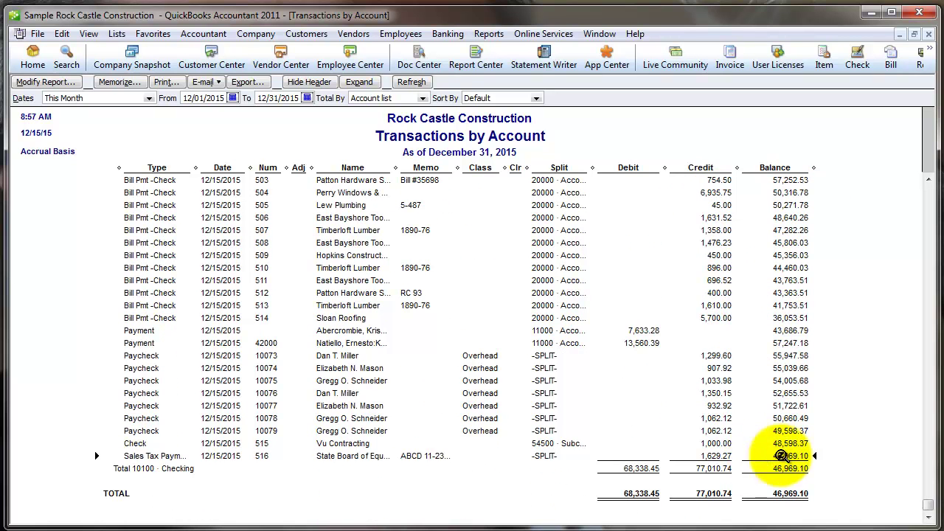